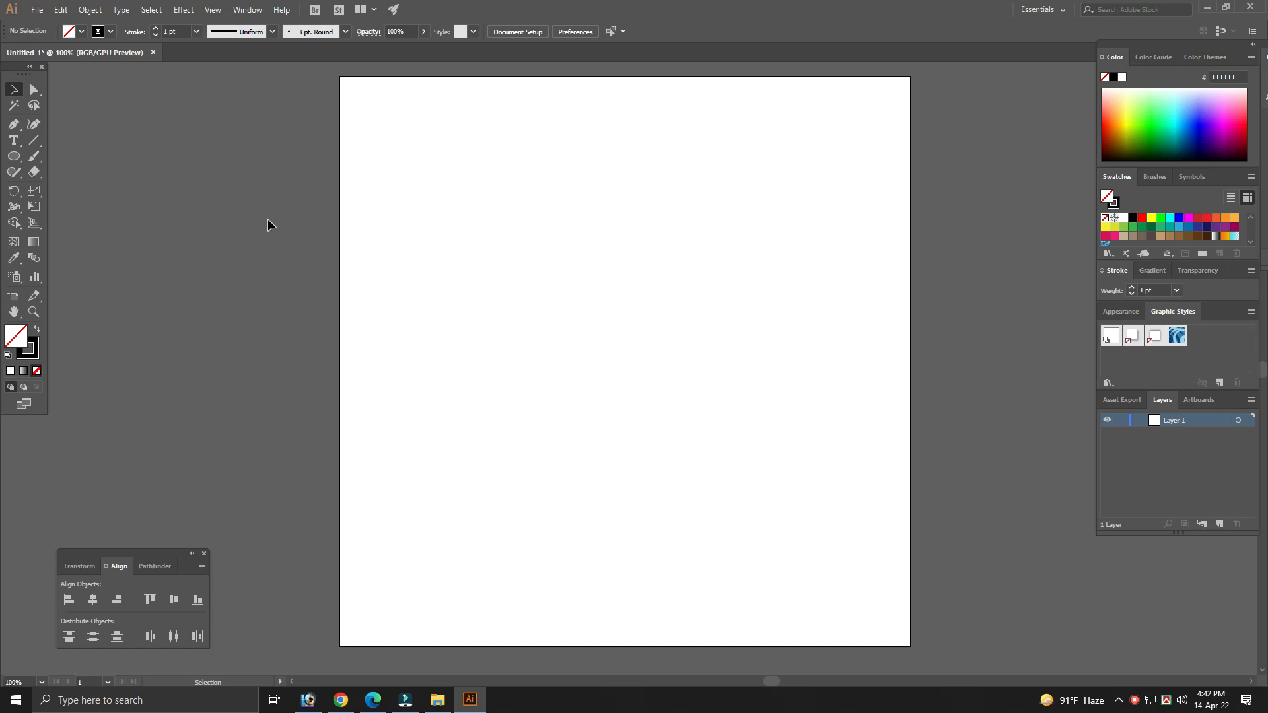
- Draw a circle with the Ellipse tool near the artboard's centre and enlarge it to about 3.31 in across
drag(14, 155, 84, 193)
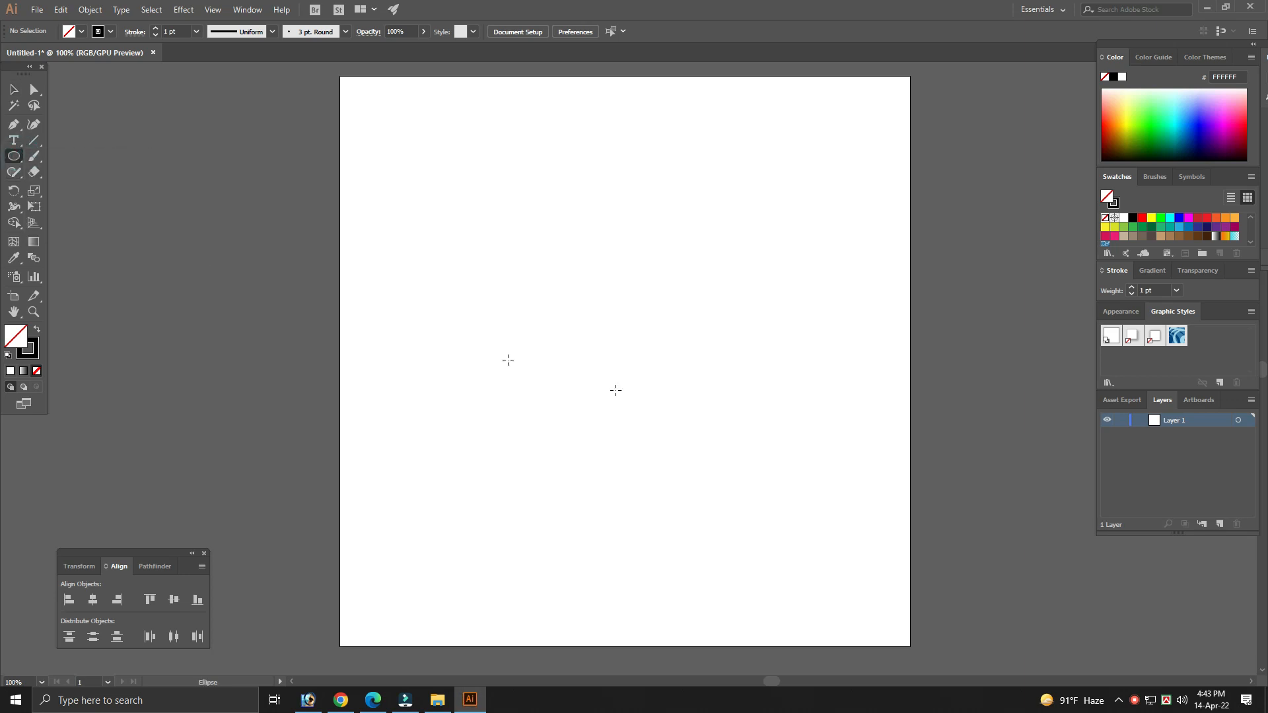
click(616, 331)
click(600, 373)
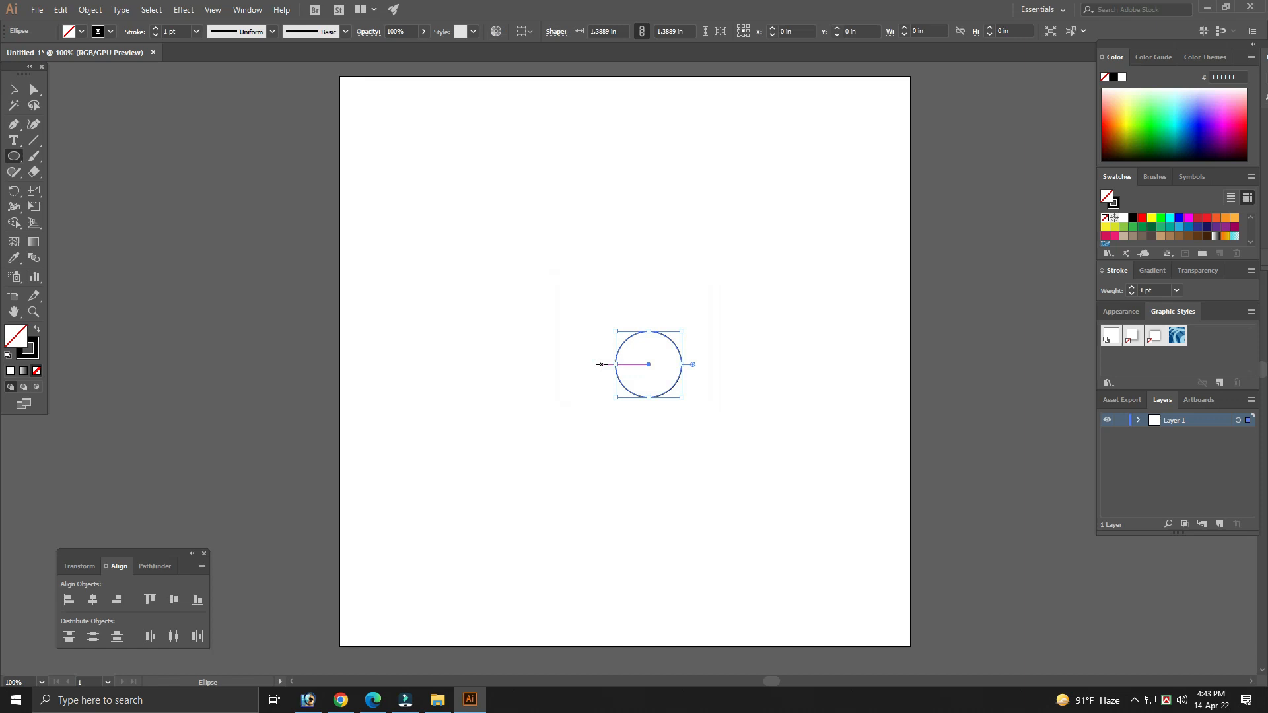
key(v)
drag(683, 330, 730, 280)
click(790, 308)
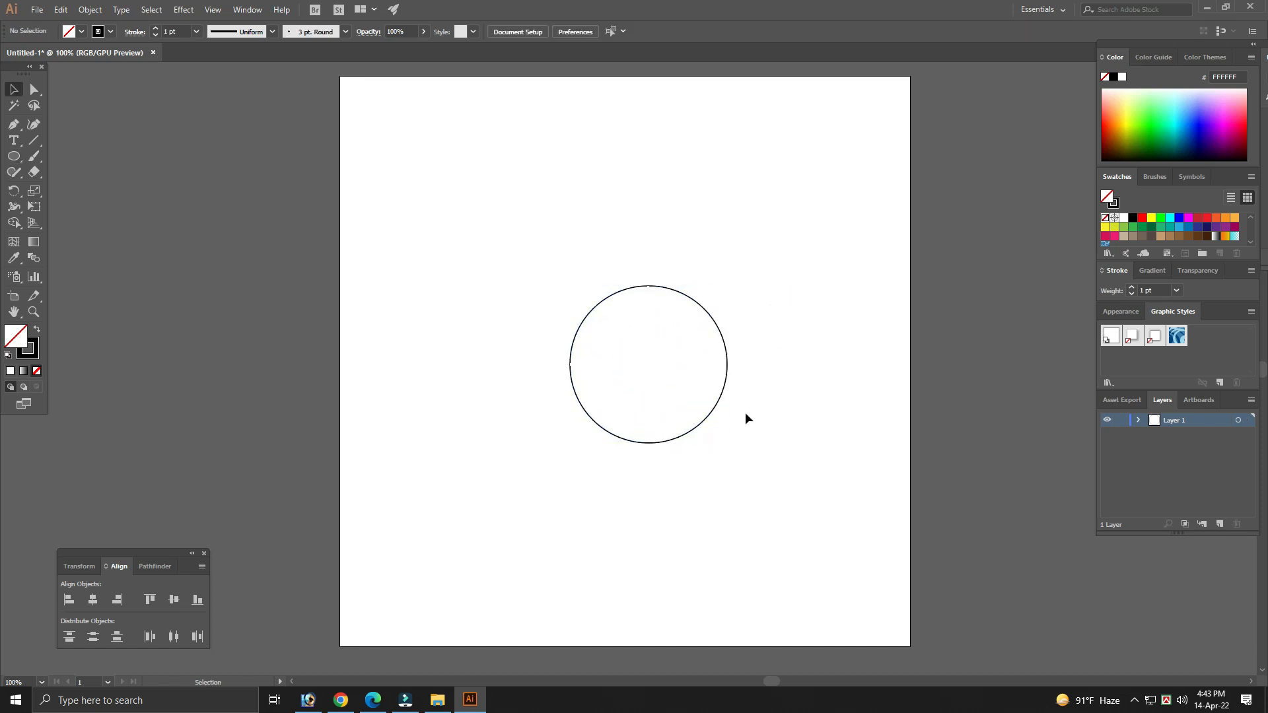
- Move the circle slightly up and to the left on the artboard
drag(729, 502, 616, 394)
drag(674, 441, 665, 431)
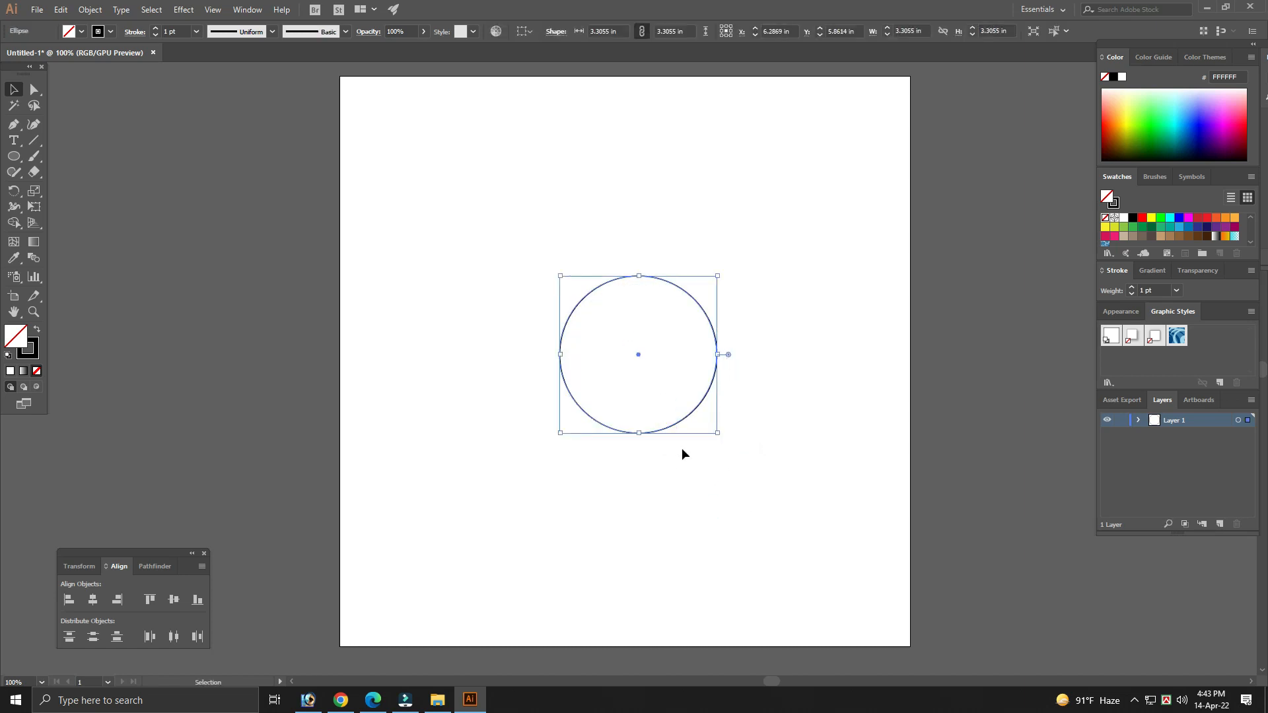
click(704, 472)
- Copy the circle and paste it in place twice to get three stacked circles
click(606, 356)
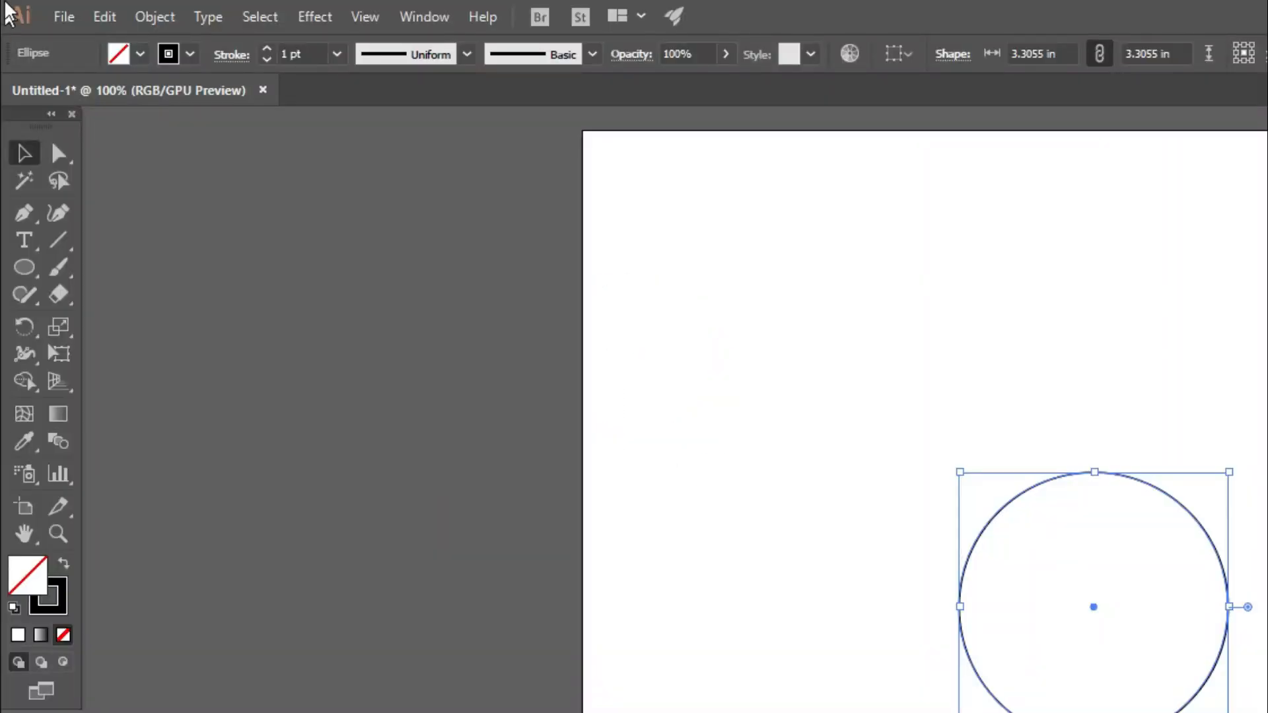
click(59, 11)
click(142, 125)
click(103, 18)
click(191, 225)
click(114, 28)
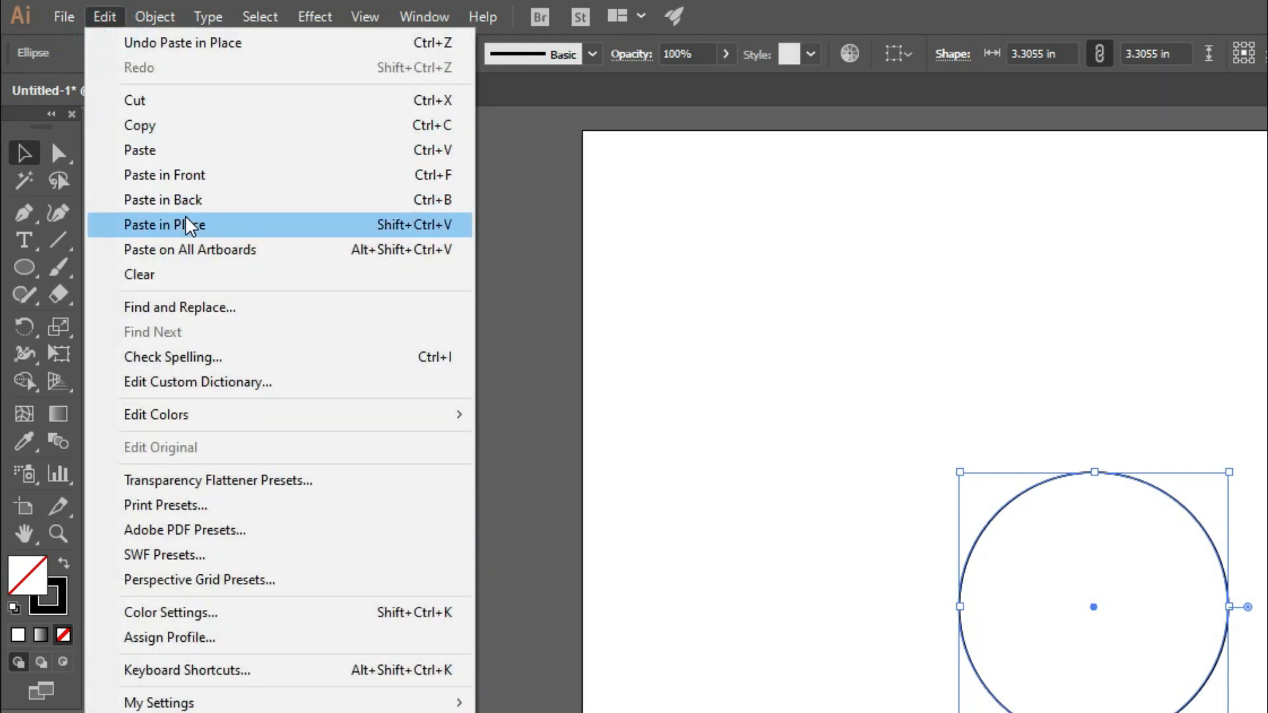
click(191, 225)
click(766, 394)
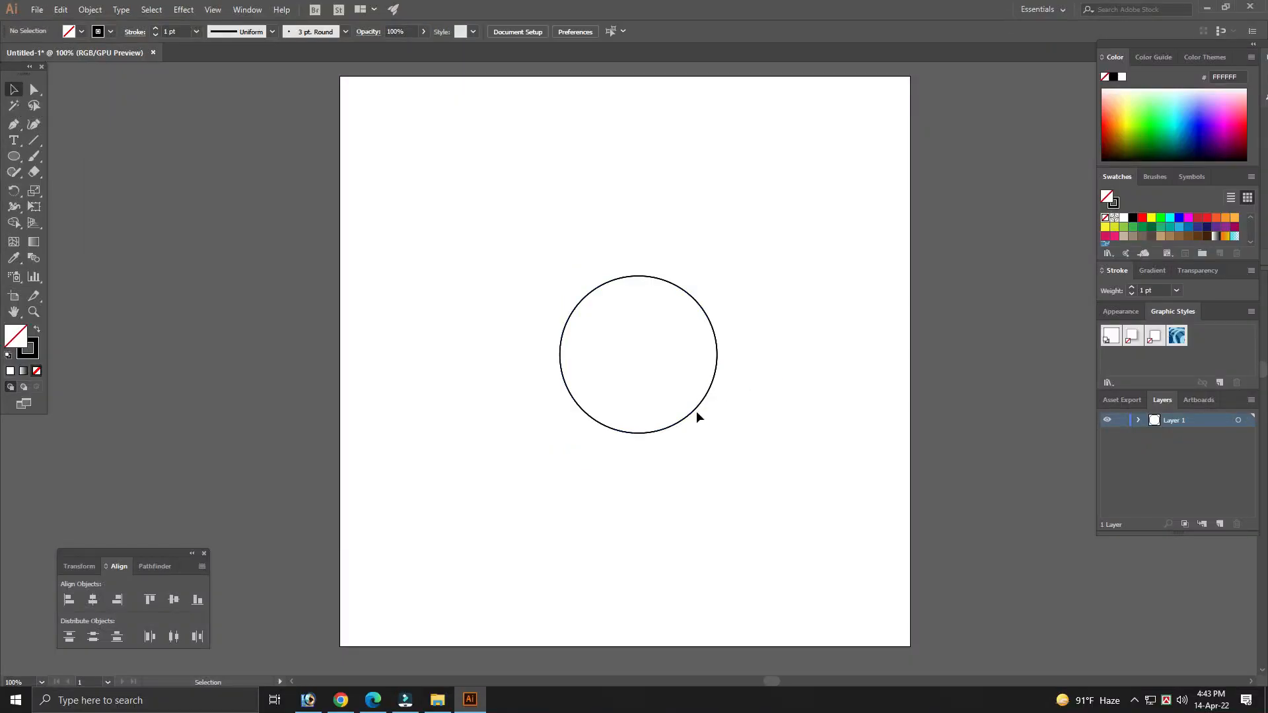
- Separate one circle to the right of the stack and shift the group down and left on the artboard
drag(693, 414, 760, 415)
drag(773, 489, 574, 346)
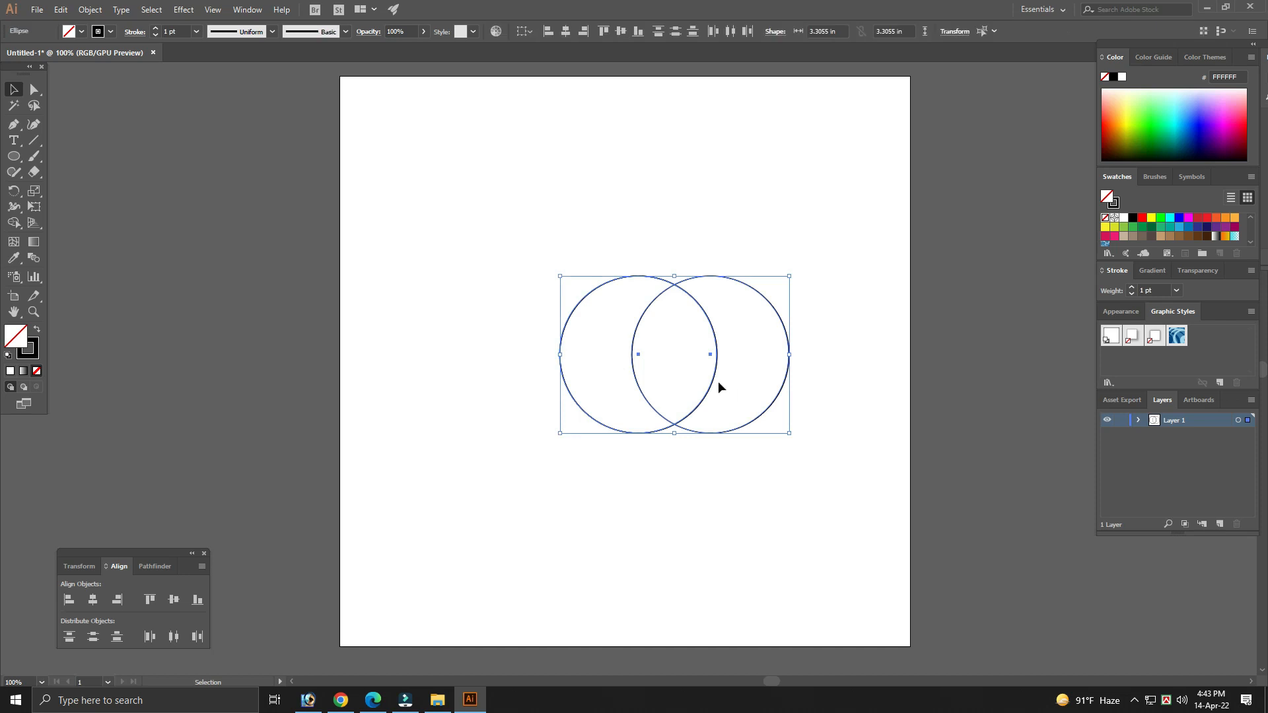
drag(712, 383, 650, 408)
click(744, 484)
drag(701, 445, 756, 447)
click(772, 475)
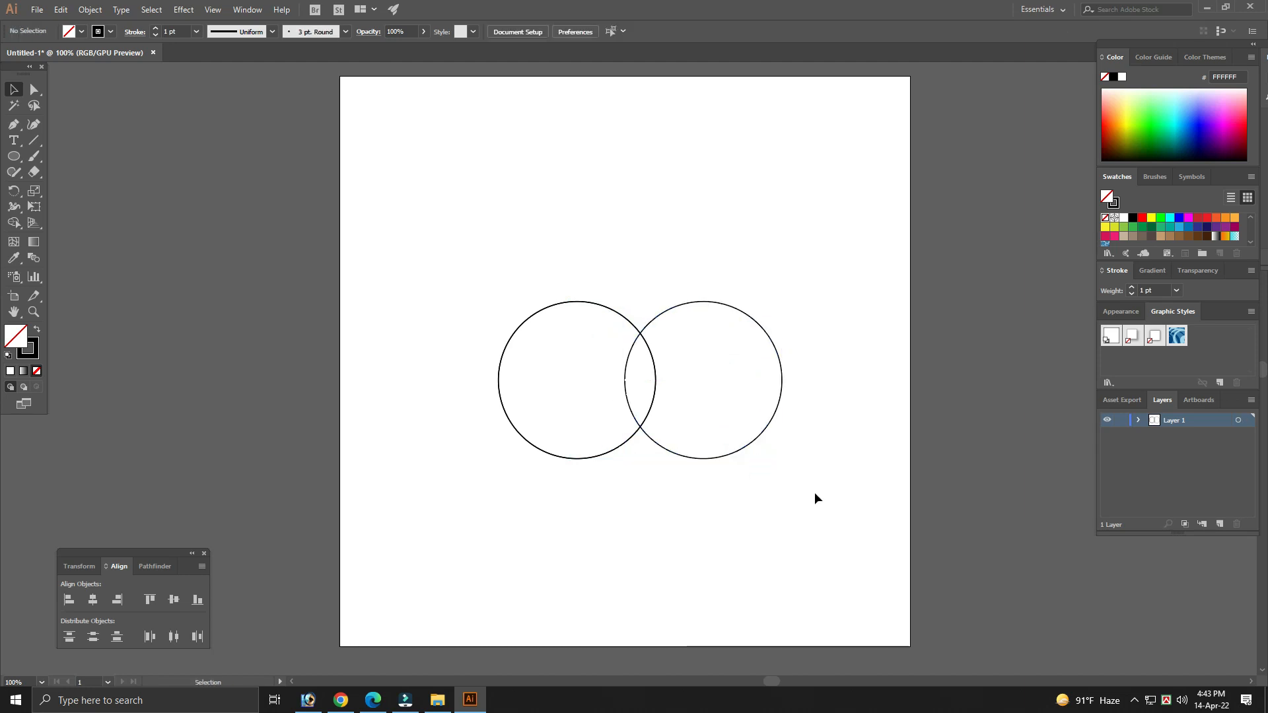
- Distribute the three circles evenly in a row and raise the middle one above the other two
drag(609, 450, 636, 435)
drag(790, 497, 481, 307)
click(730, 31)
click(707, 160)
drag(730, 192, 674, 212)
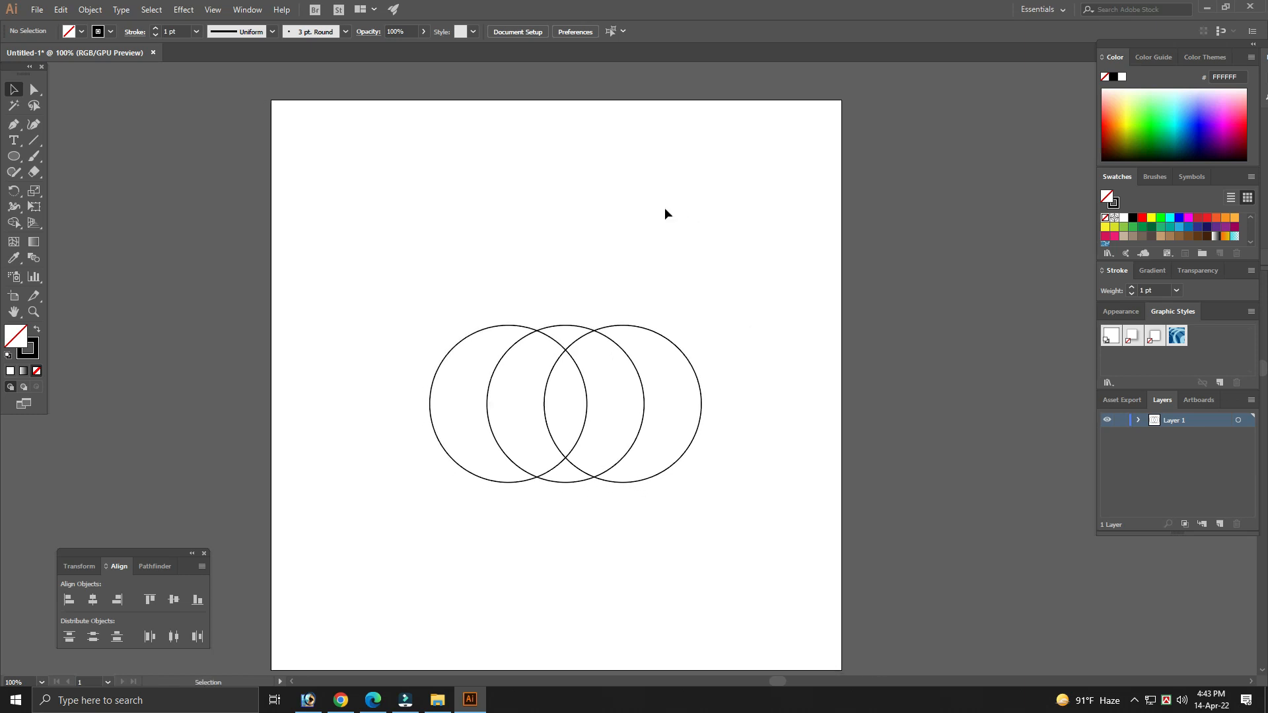
drag(569, 324, 577, 241)
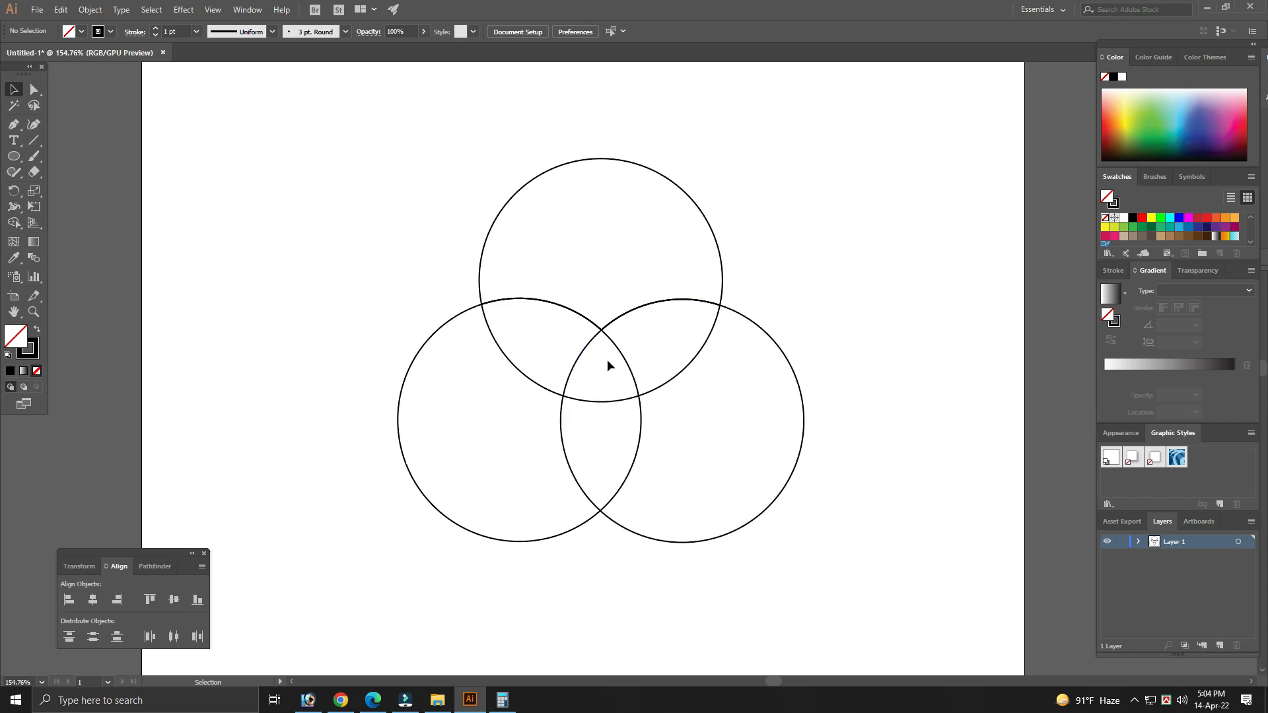
- Select all three overlapping circles and use Shape Builder on the outer non-overlapping region of each
click(319, 215)
drag(280, 144, 925, 583)
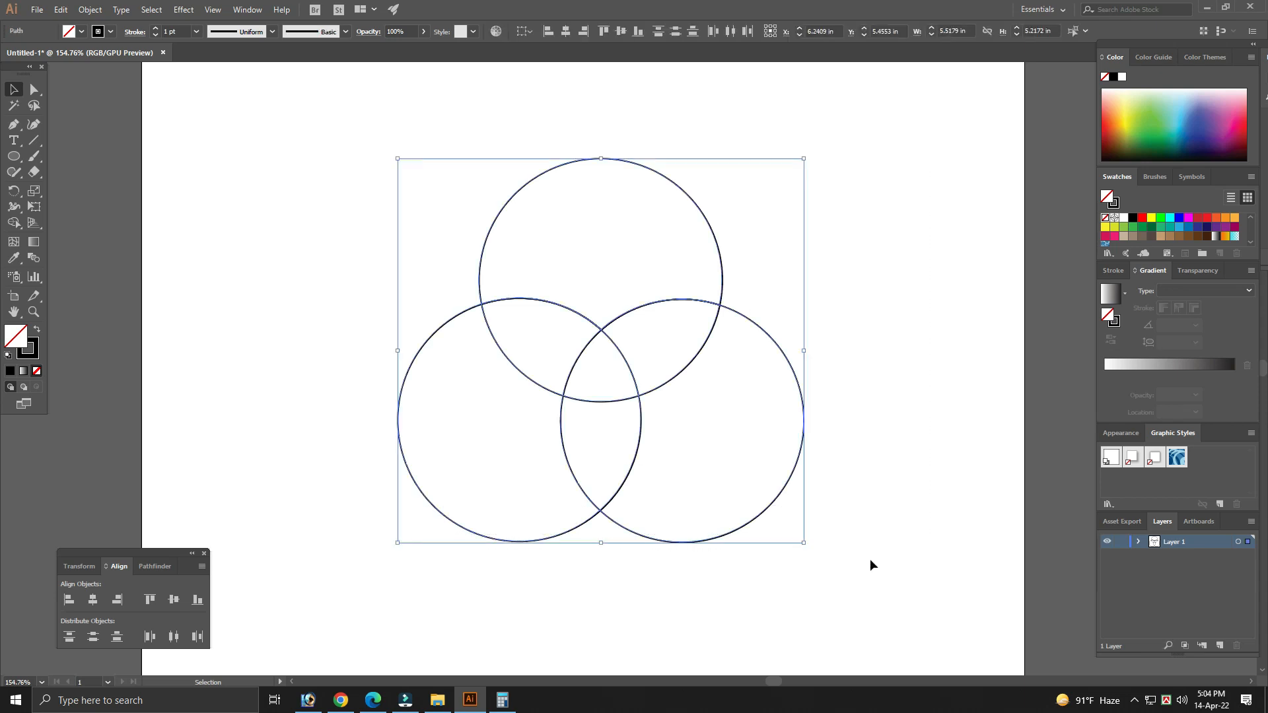
click(878, 575)
drag(857, 581, 409, 143)
click(13, 222)
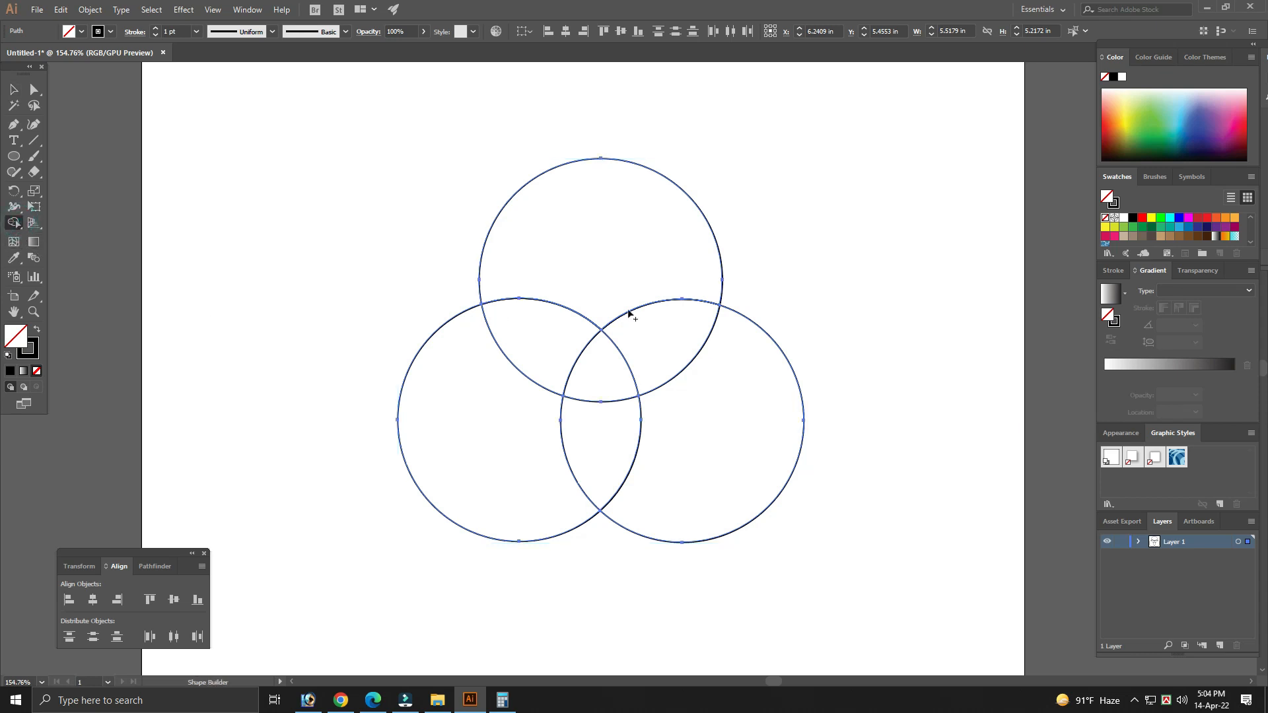
click(533, 247)
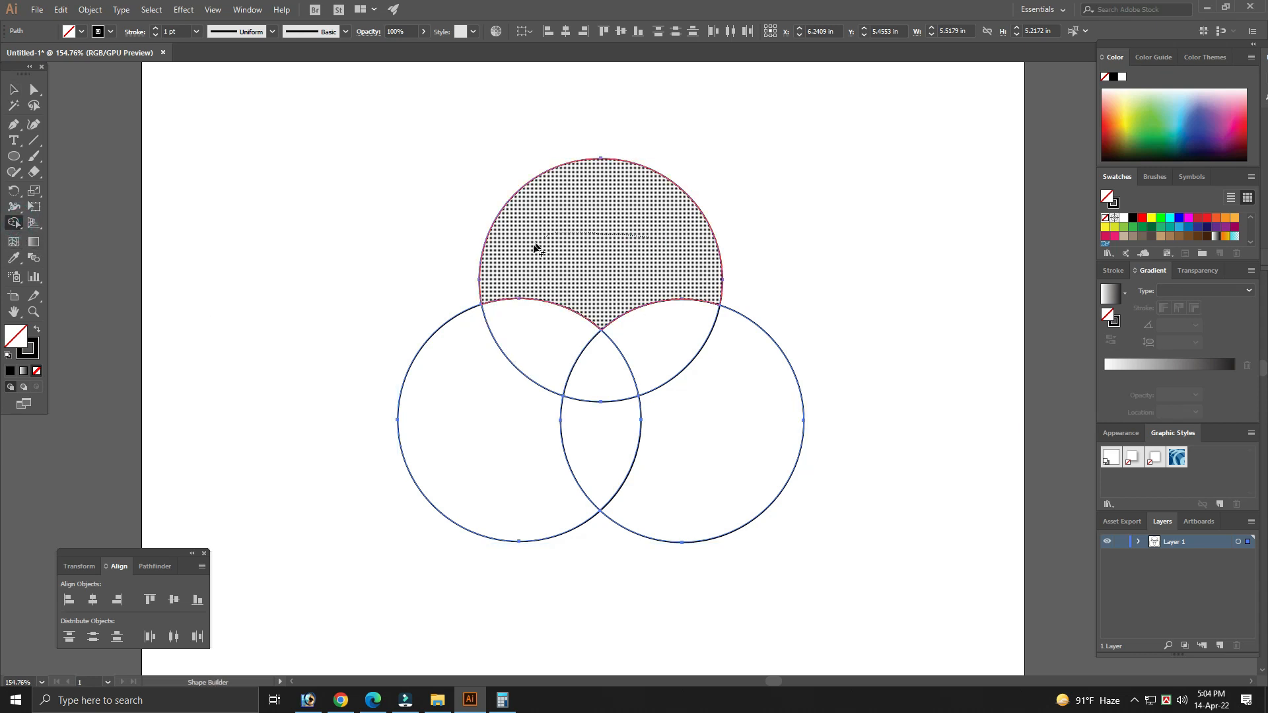
mouse_move(467, 360)
mouse_down()
mouse_move(495, 467)
mouse_move(538, 502)
mouse_up()
mouse_move(680, 492)
mouse_down()
mouse_move(741, 410)
mouse_move(739, 369)
mouse_up()
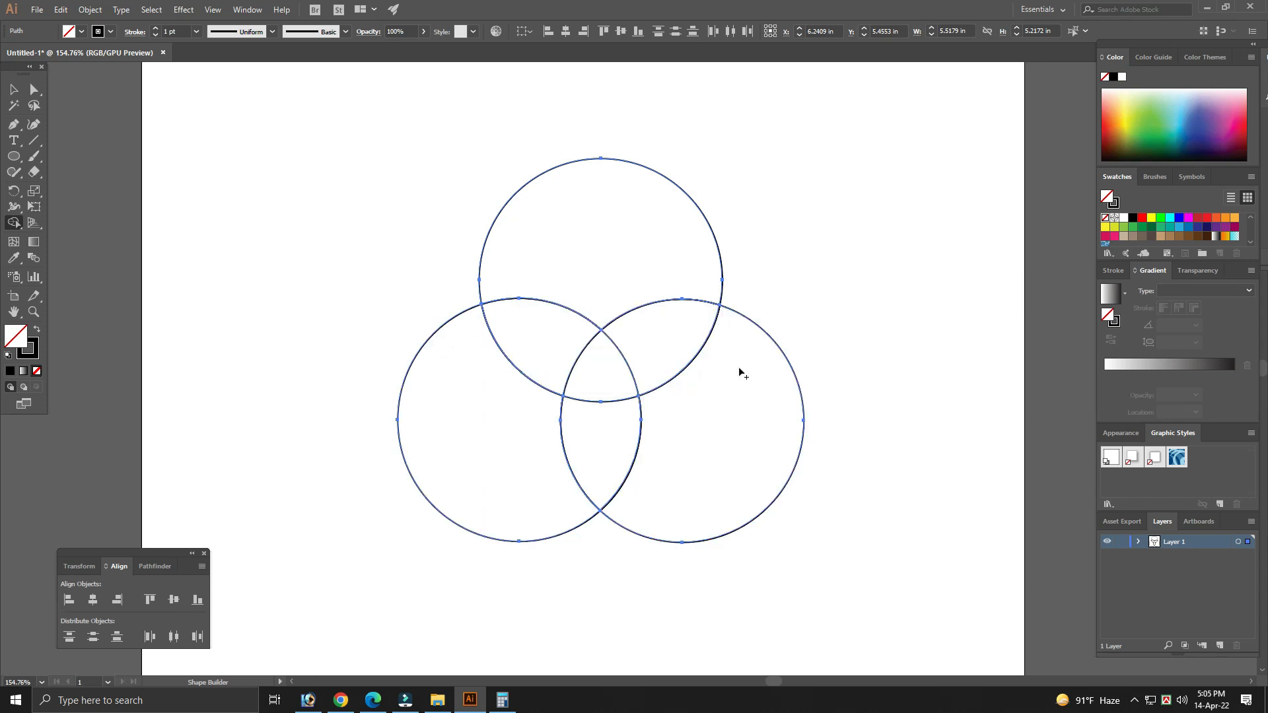
- Delete the outer regions of the three circles, leaving only the three-leaf overlap shape
key(v)
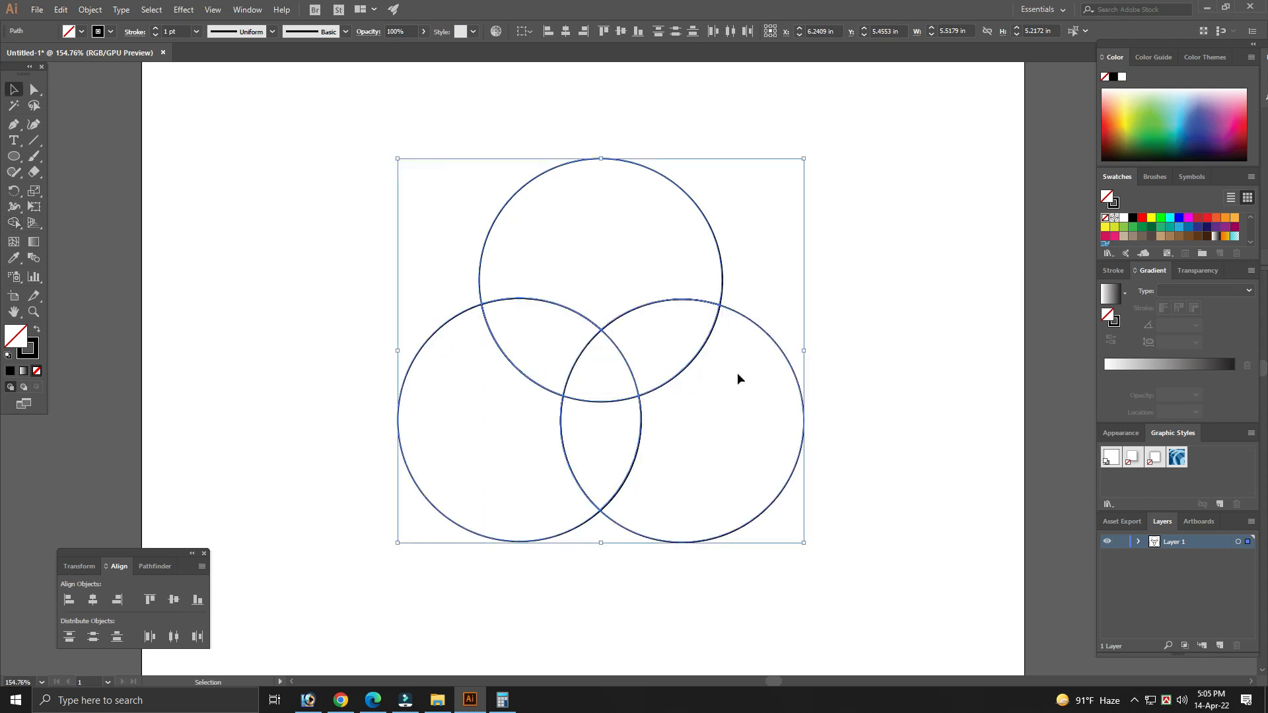
click(854, 283)
drag(678, 189, 674, 140)
click(762, 264)
click(648, 200)
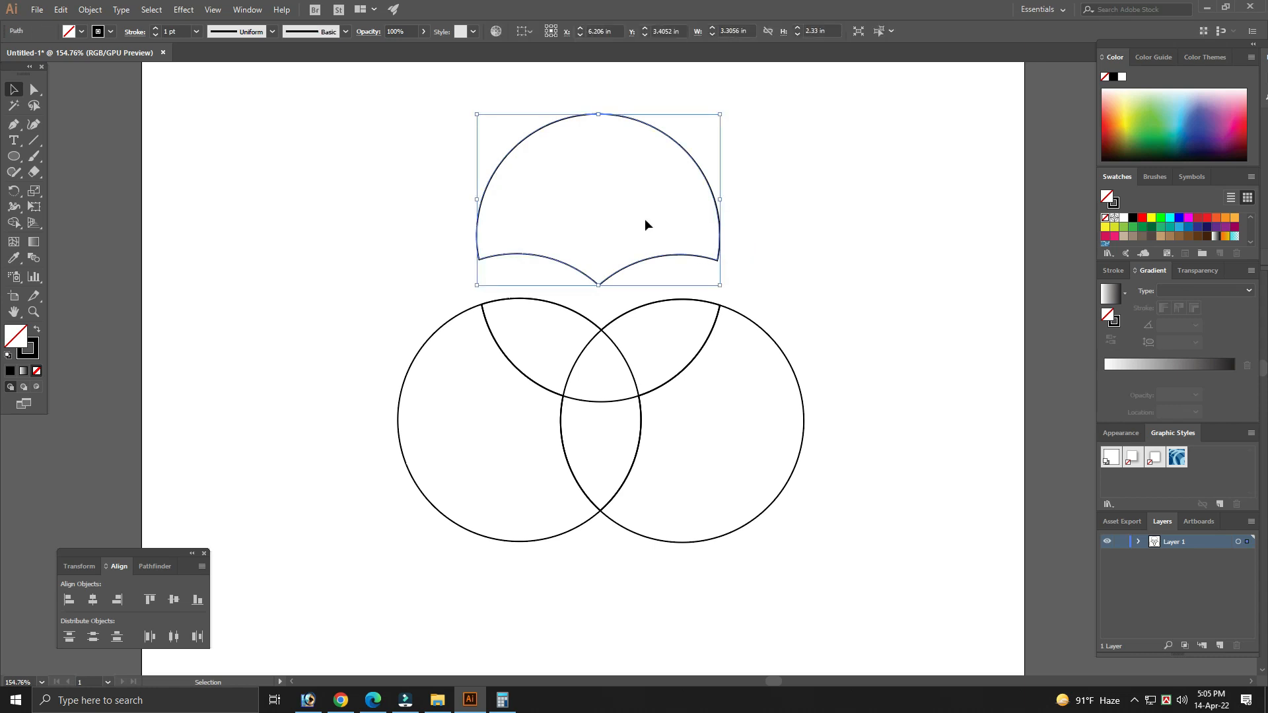
key(Delete)
drag(747, 458, 746, 461)
key(Delete)
drag(334, 360, 422, 444)
key(Delete)
- Scale the three-leaf shape up to about 4.32 in wide and move it slightly upward
drag(396, 204, 847, 598)
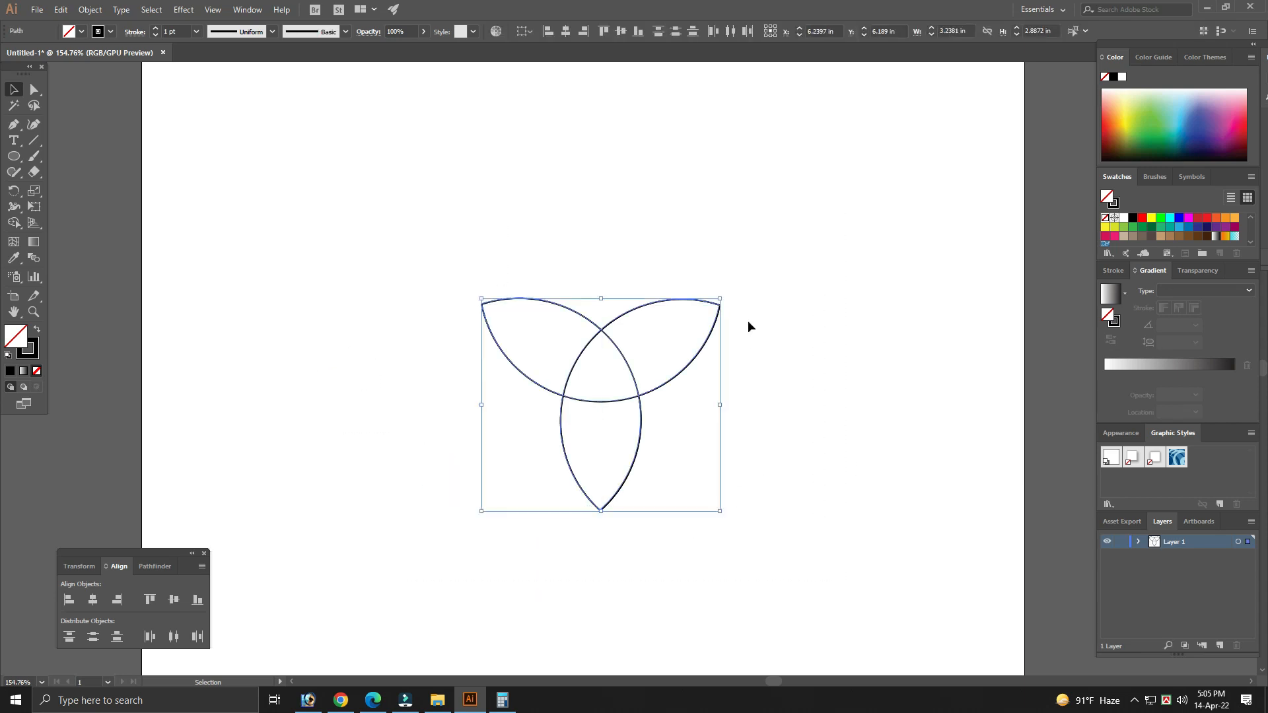
drag(721, 298, 747, 272)
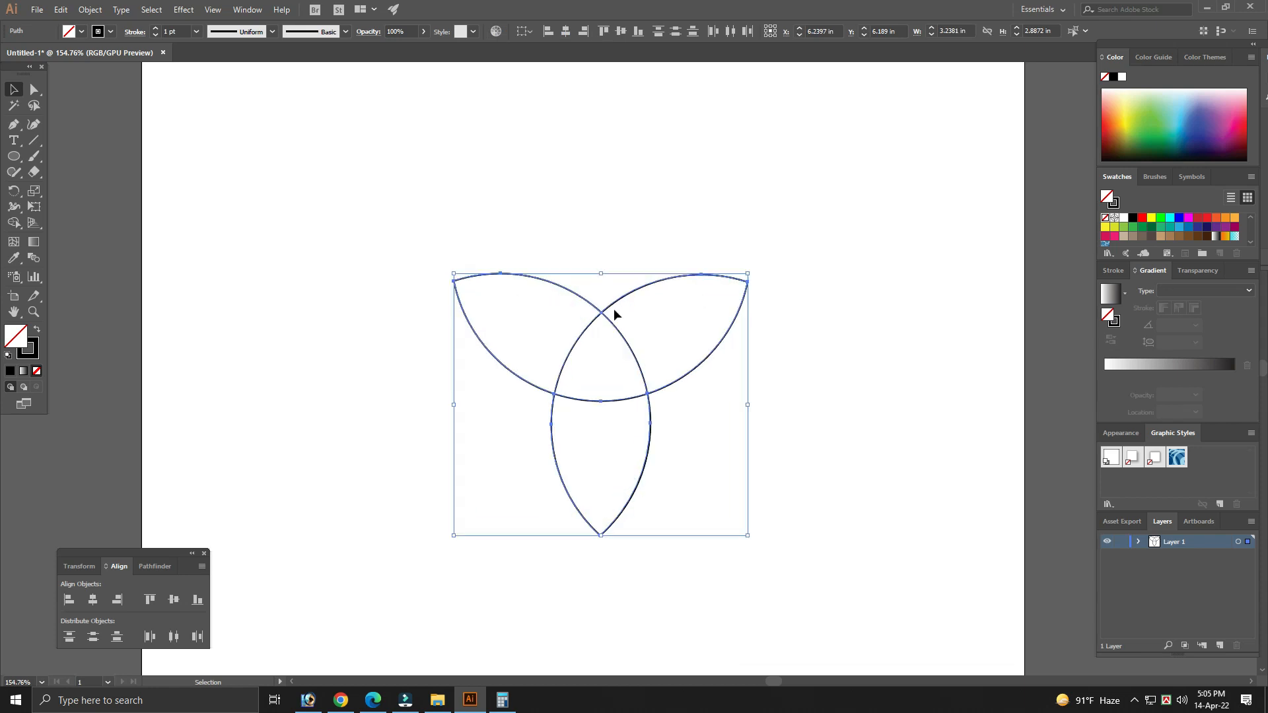
drag(601, 317, 600, 299)
mouse_move(749, 262)
mouse_down()
mouse_move(742, 249)
mouse_move(759, 242)
mouse_up()
click(748, 175)
- Set the stroke weight of the whole three-leaf shape to 30 pt
drag(359, 199, 843, 578)
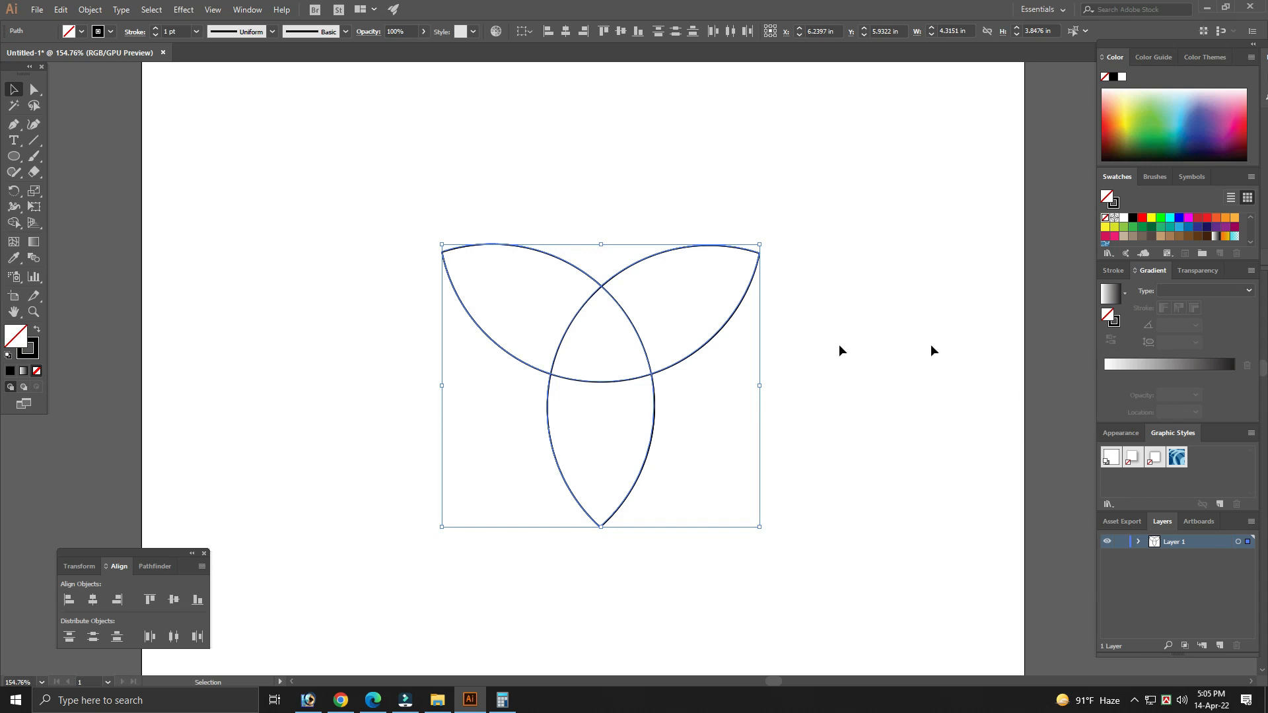
drag(388, 175, 858, 544)
click(1114, 272)
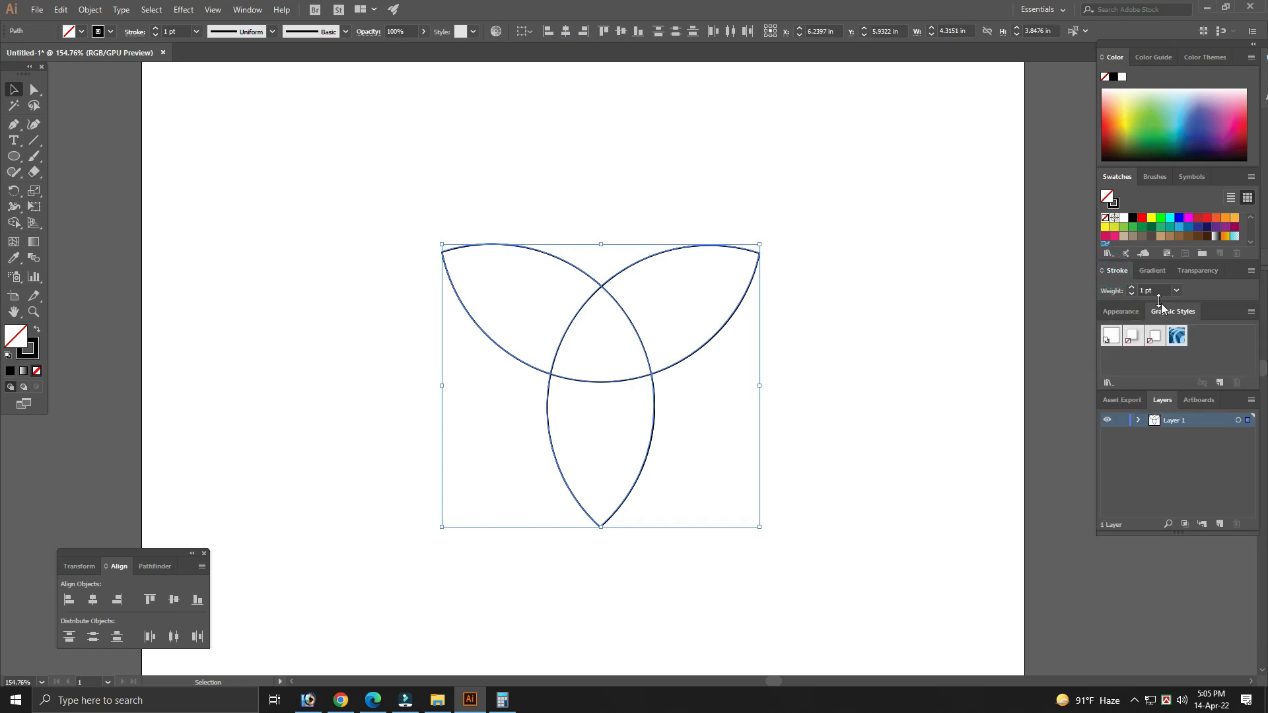
double_click(1158, 290)
text(30)
key(Return)
click(821, 410)
drag(870, 425, 854, 429)
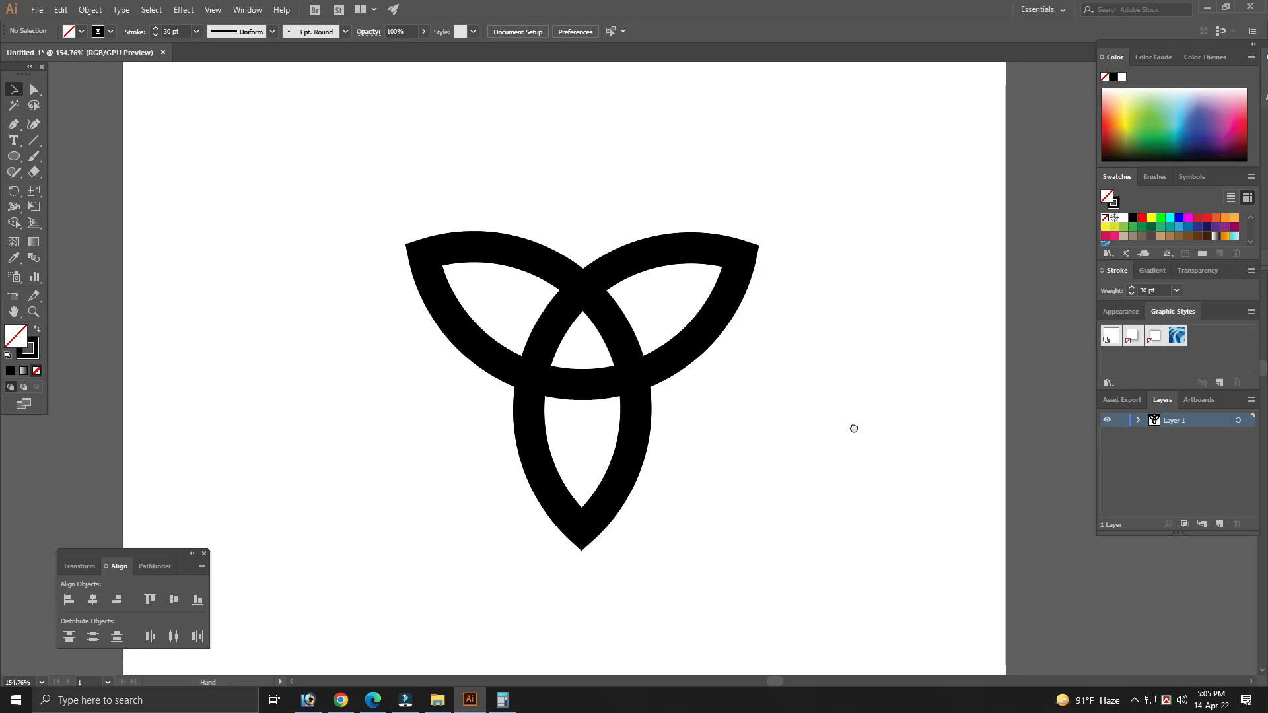
- Expand the fill and stroke of the three-leaf shape
drag(801, 495, 583, 303)
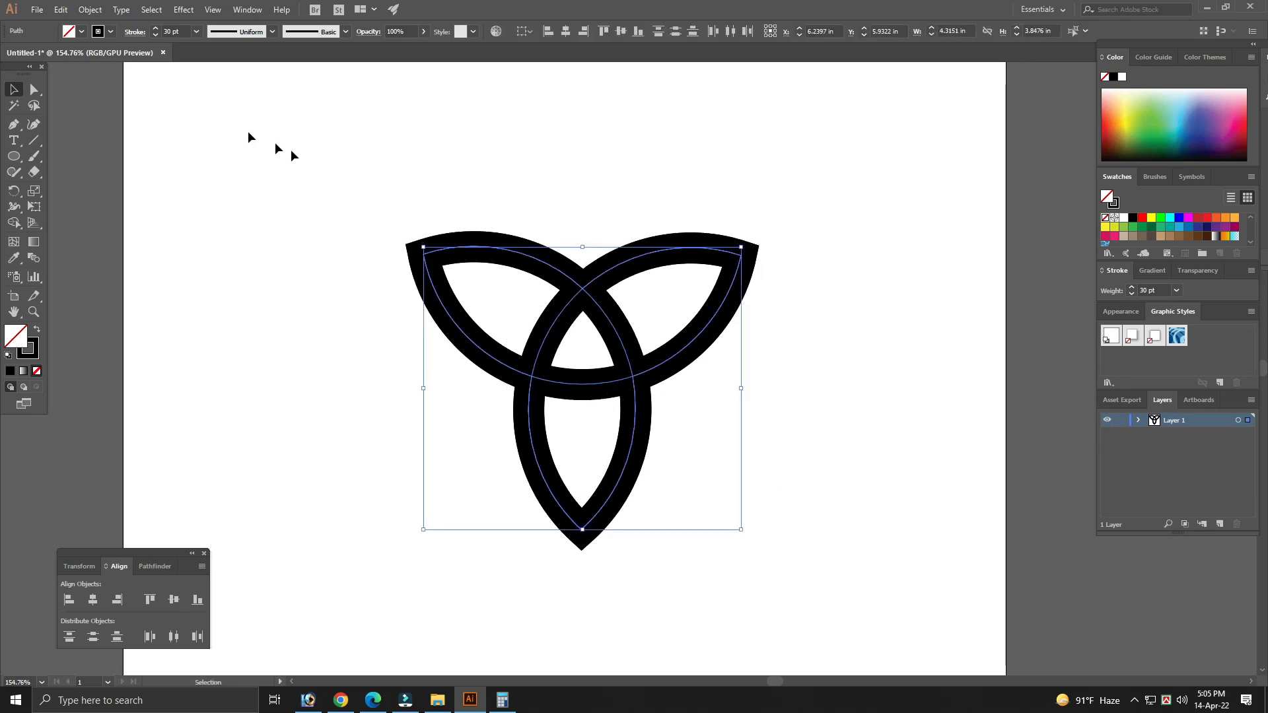
click(89, 10)
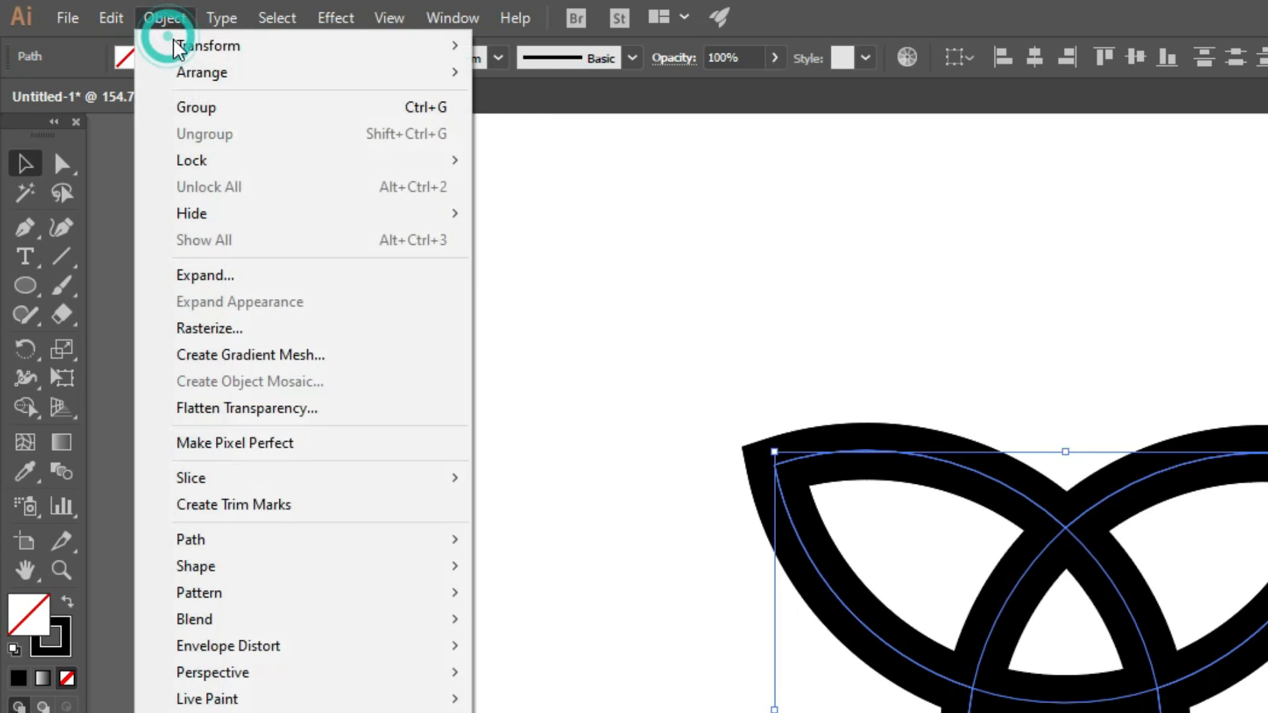
click(208, 284)
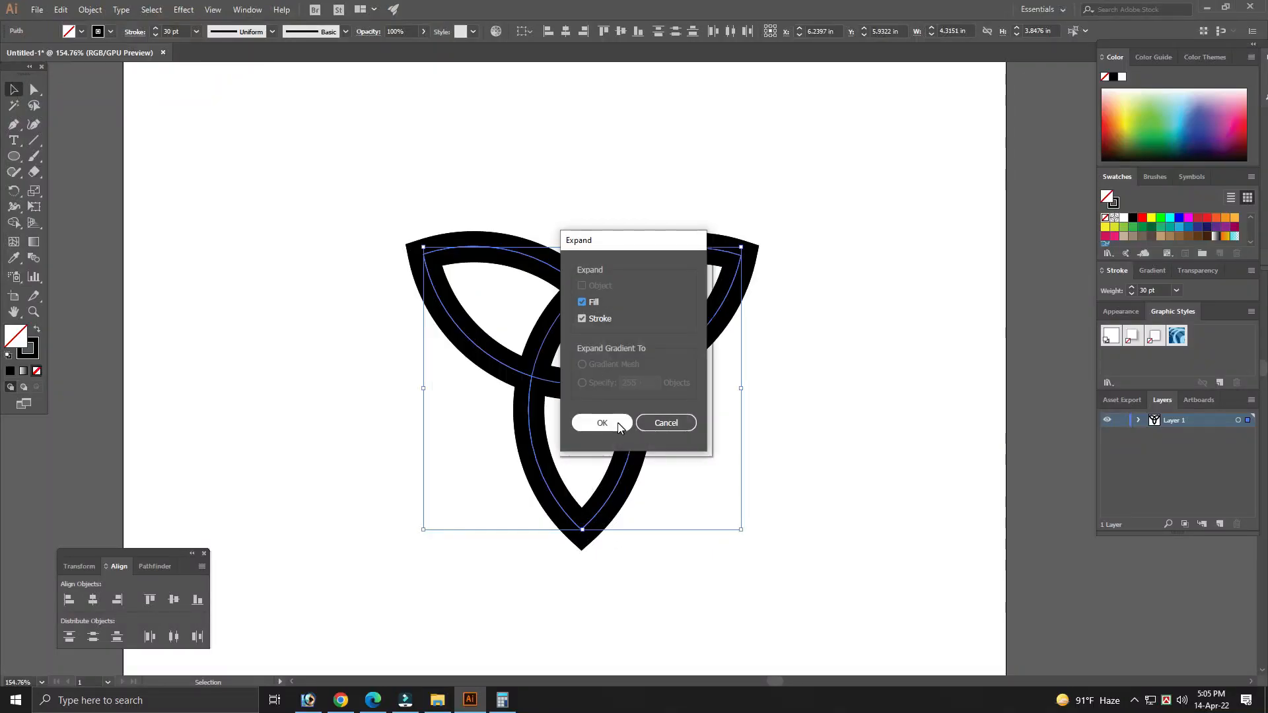
click(602, 423)
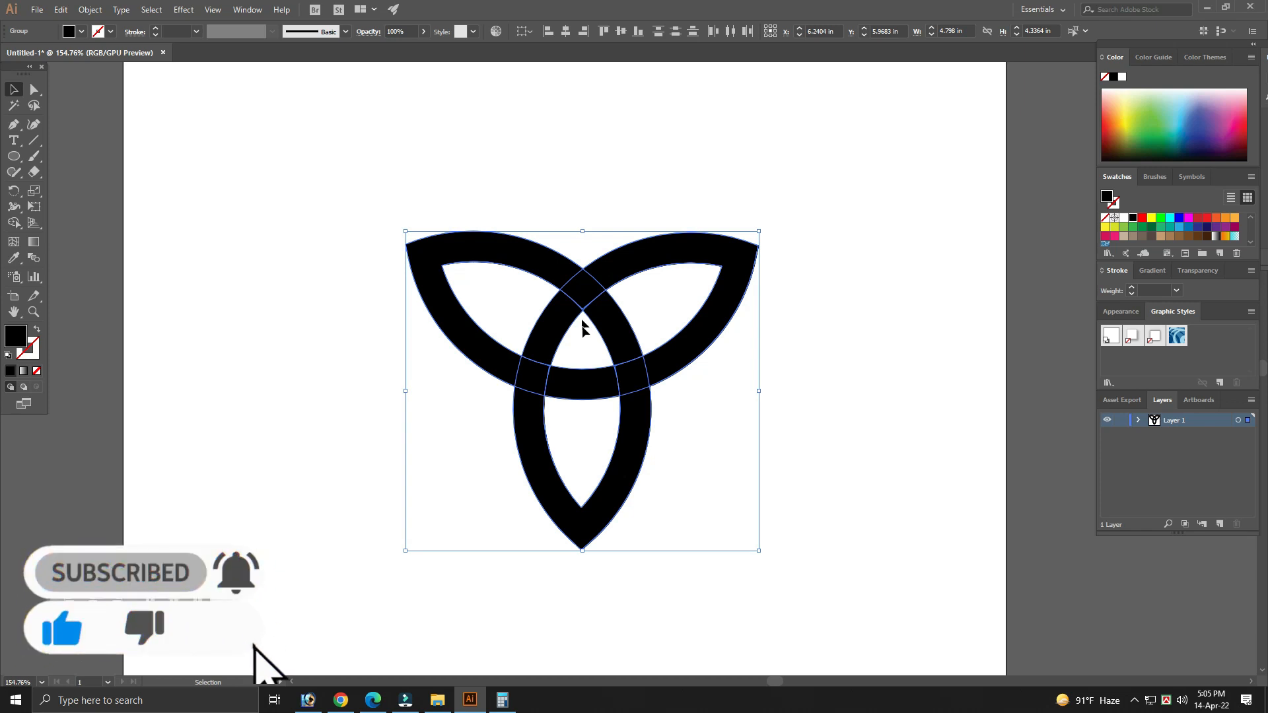
- Merge the band segments across the three crossings with Shape Builder so the leaves interlace over and under
click(13, 222)
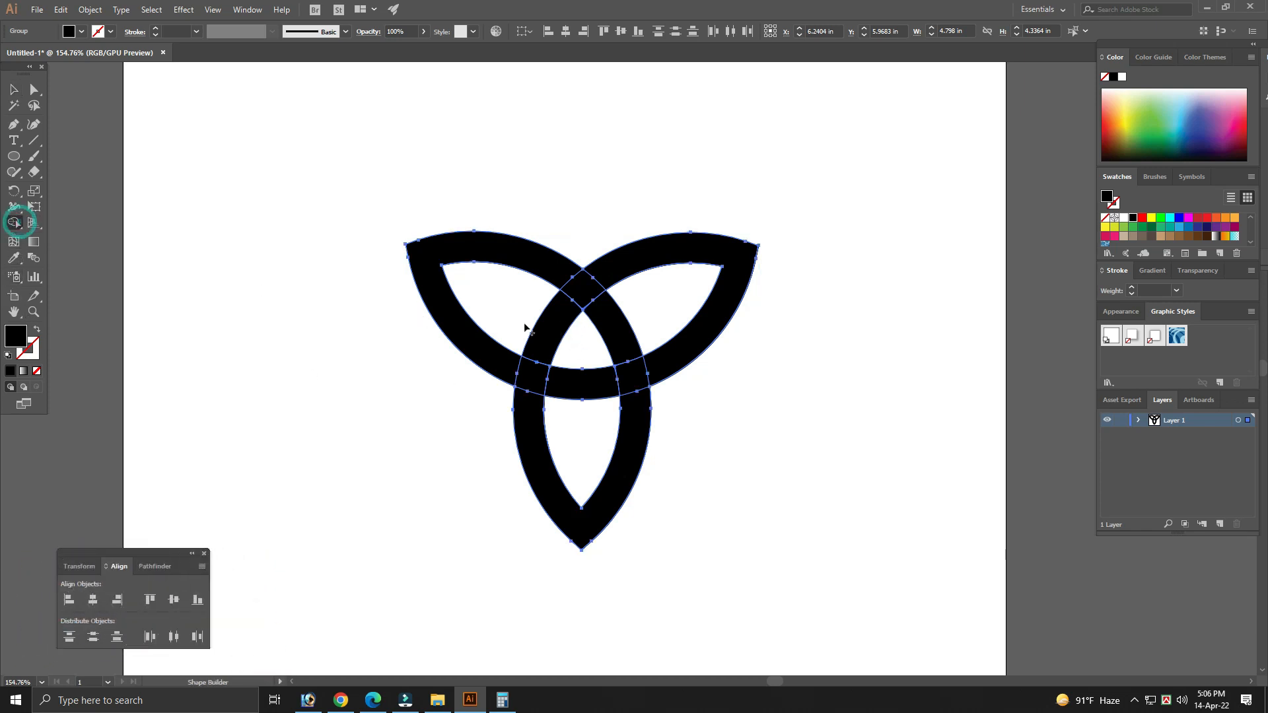
drag(554, 265, 603, 316)
drag(601, 386, 664, 368)
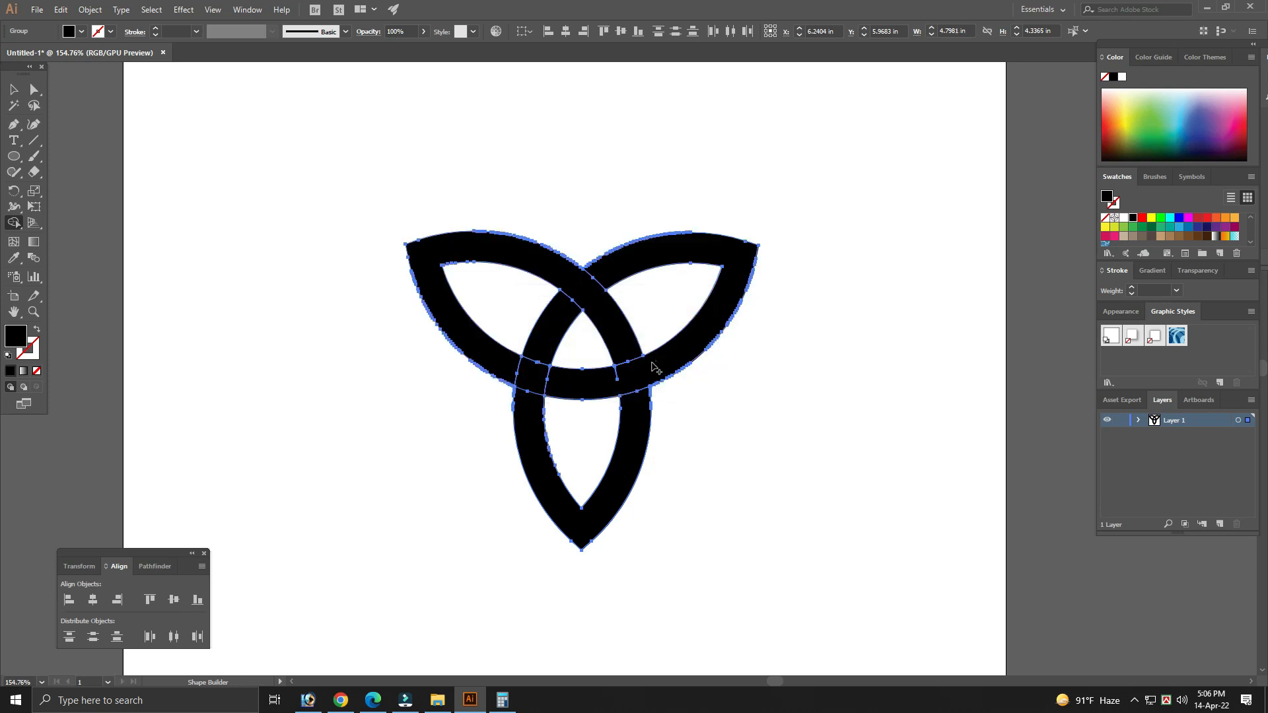
drag(538, 340, 532, 407)
key(v)
- Check the separate interlaced bands by selecting them, shifting the lower band and undoing that move
click(785, 410)
click(680, 356)
click(614, 504)
drag(616, 479, 619, 513)
key(ctrl+z)
click(771, 456)
click(693, 362)
click(766, 404)
- Apply a linear gradient fill to the upper-right leaf band
click(689, 353)
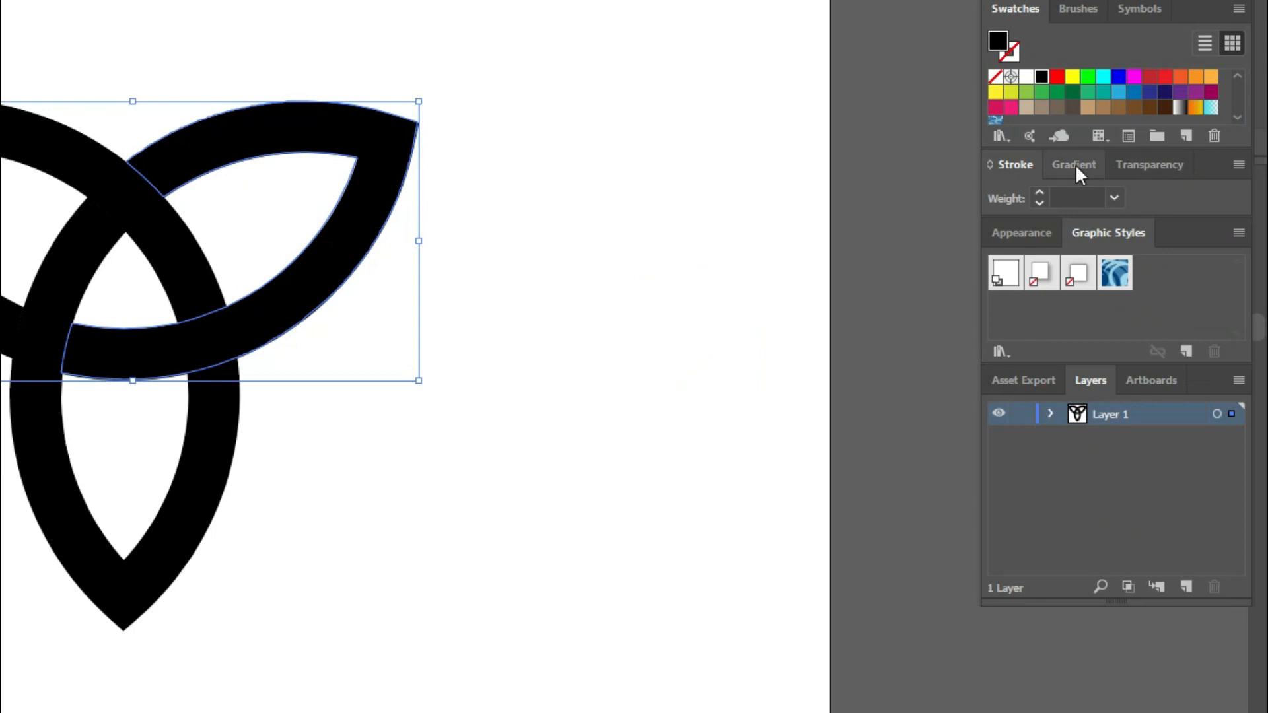
click(1152, 270)
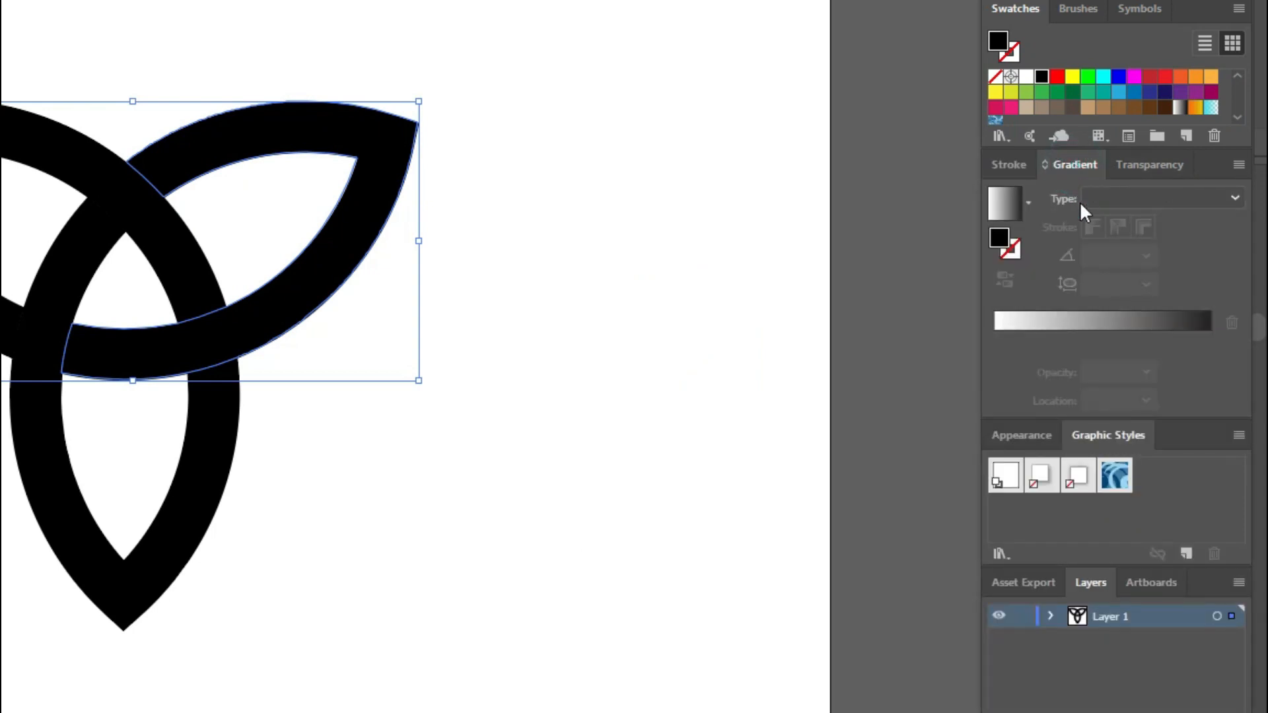
click(1125, 319)
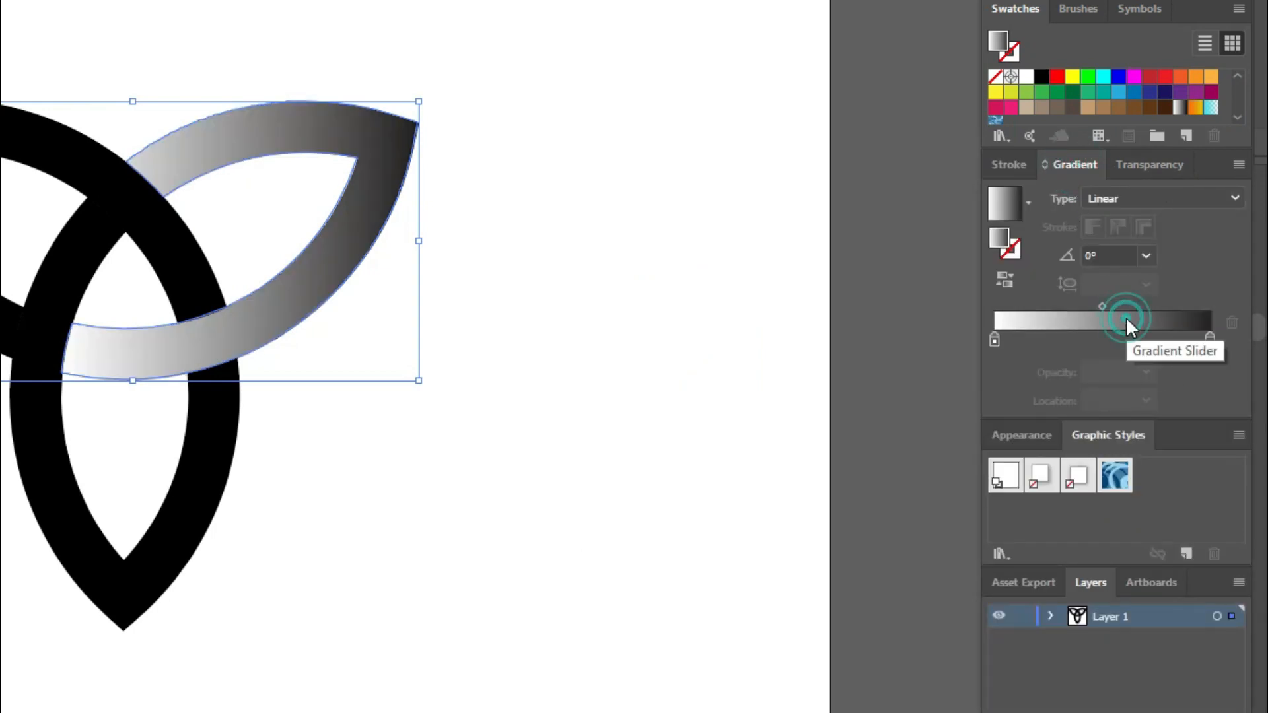
- Switch the gradient's starting colour stop to CMYK and set it to C 100, M 25, Y 0, K 0
double_click(994, 339)
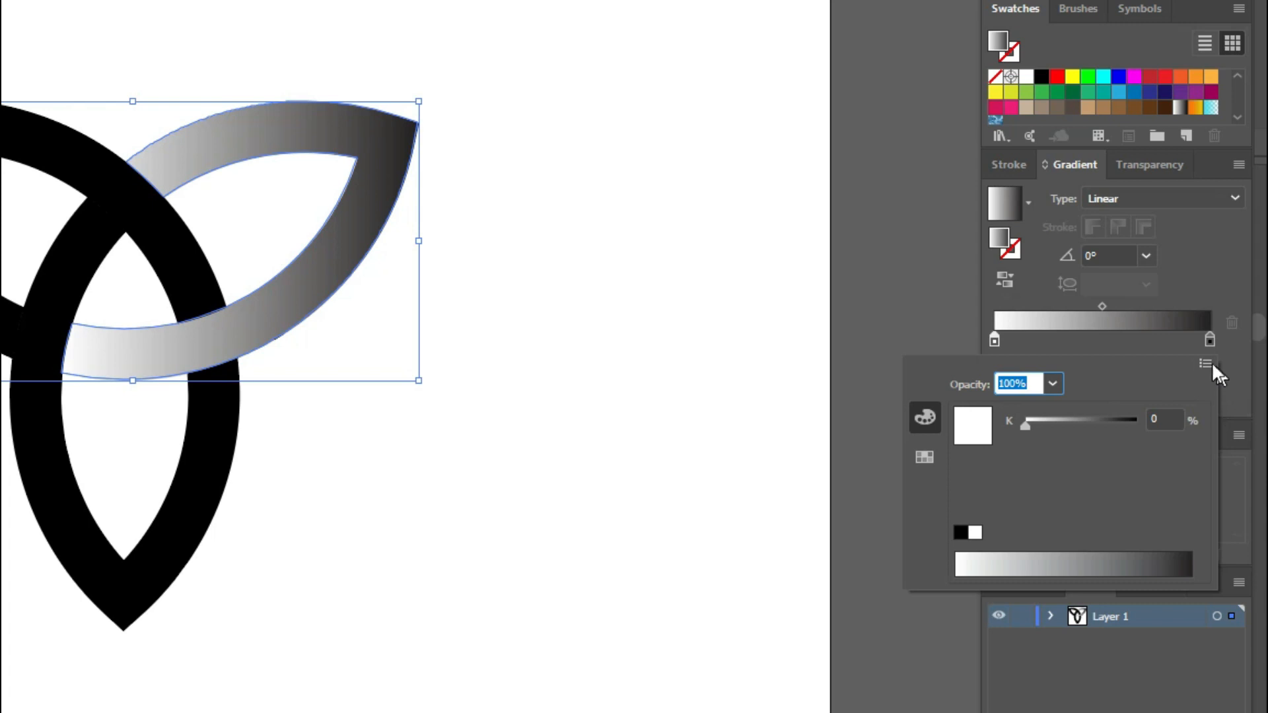
click(1207, 362)
click(1084, 441)
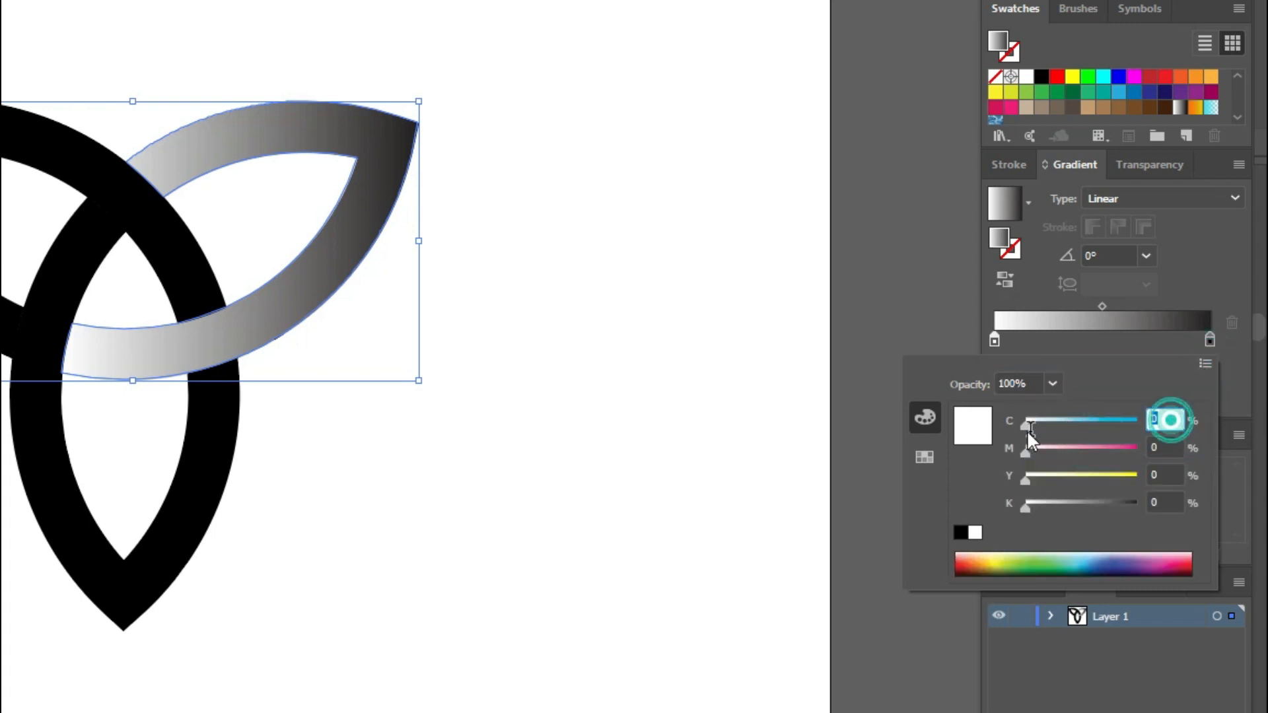
text(100)
key(Tab)
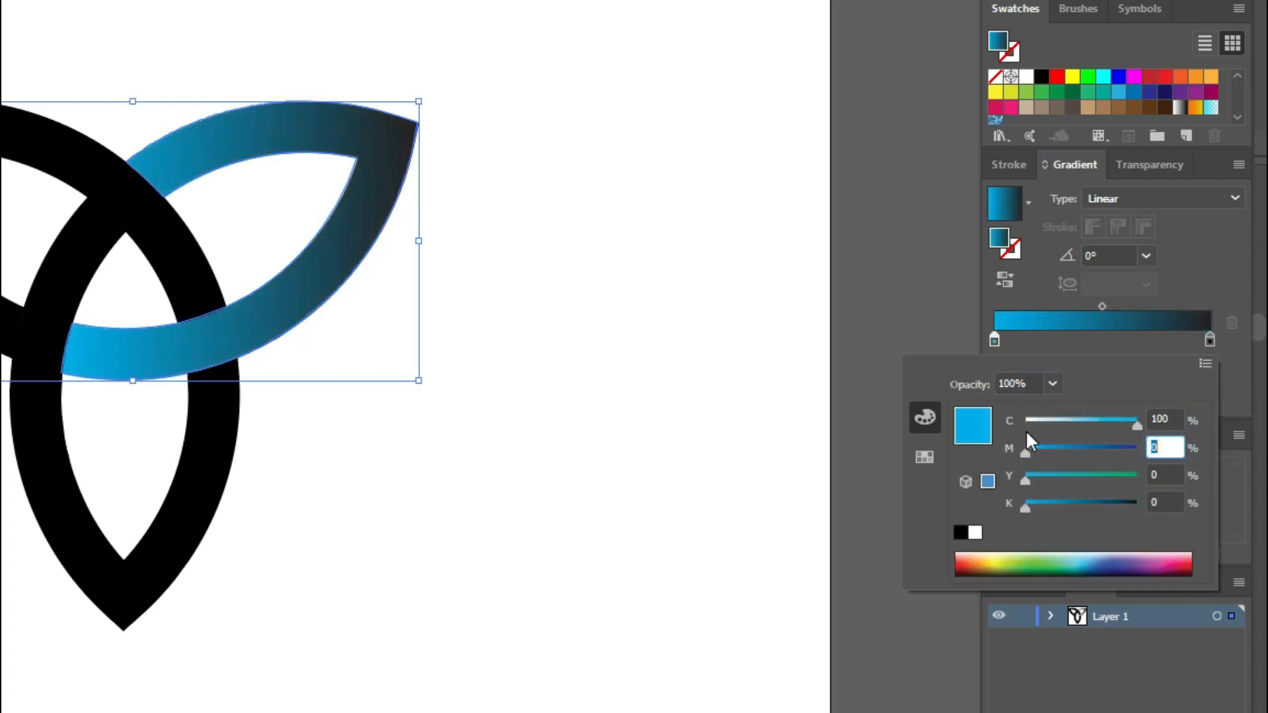
text(25)
key(Return)
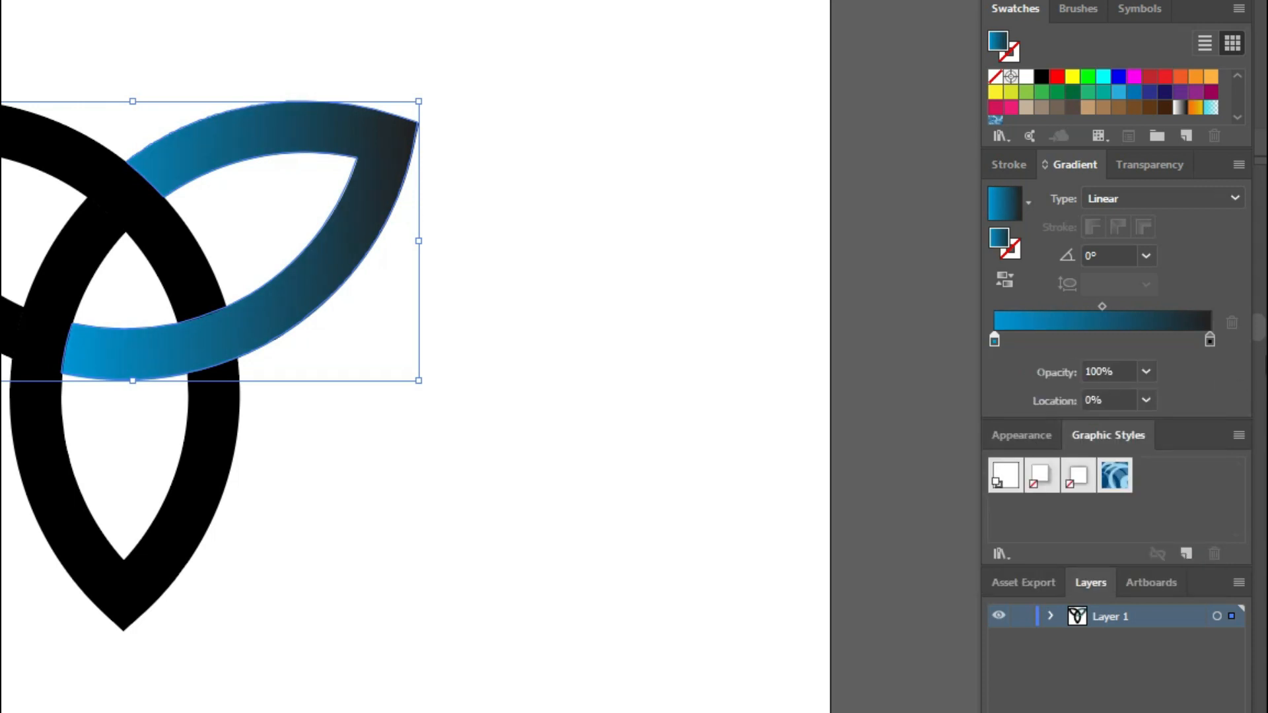
- Switch the gradient's end colour stop to CMYK, set it to C 100, M 100, Y 0, K 0, and deselect the band
double_click(1209, 337)
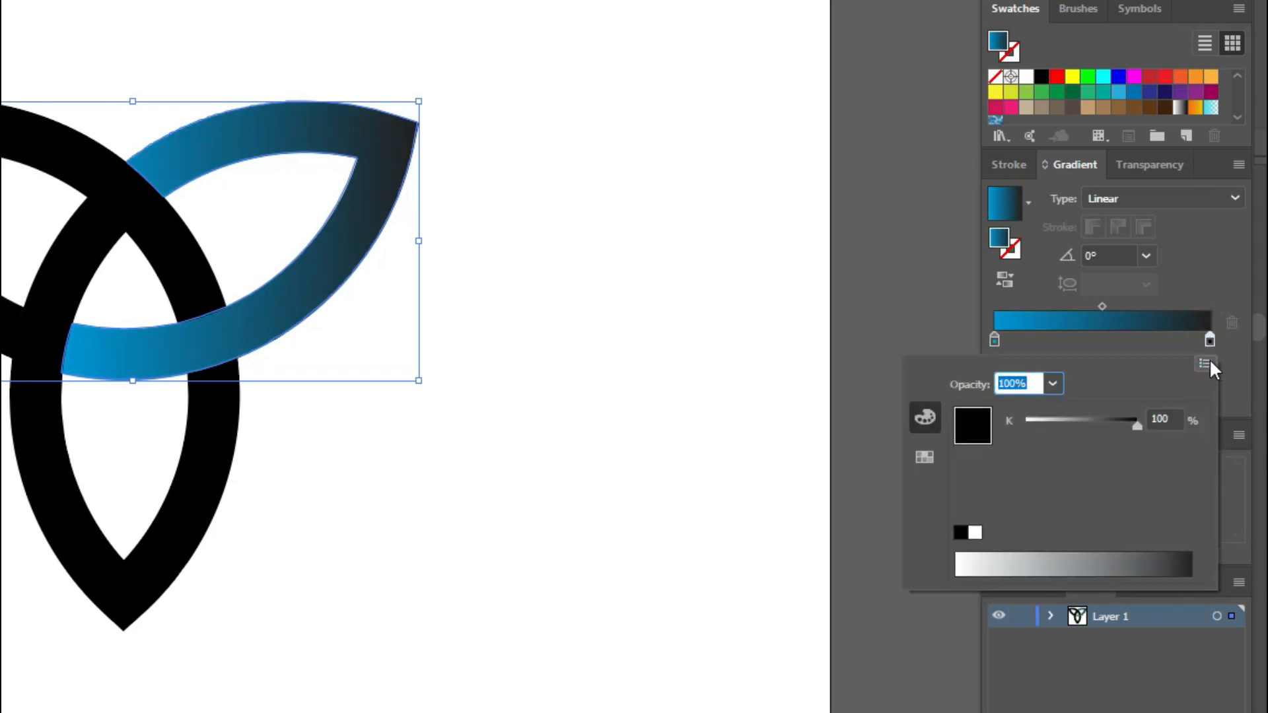
click(1207, 363)
click(1135, 440)
click(1163, 419)
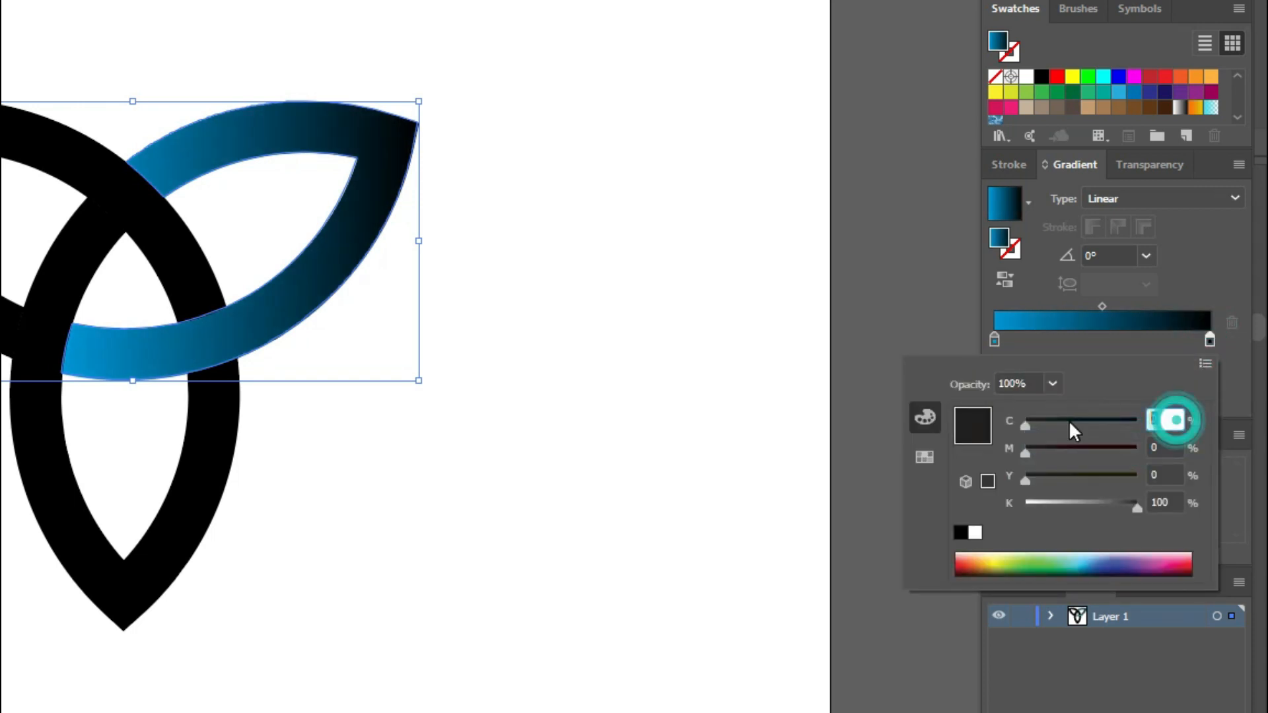
text(100)
key(Tab)
text(100)
key(Tab)
text(2)
key(Tab)
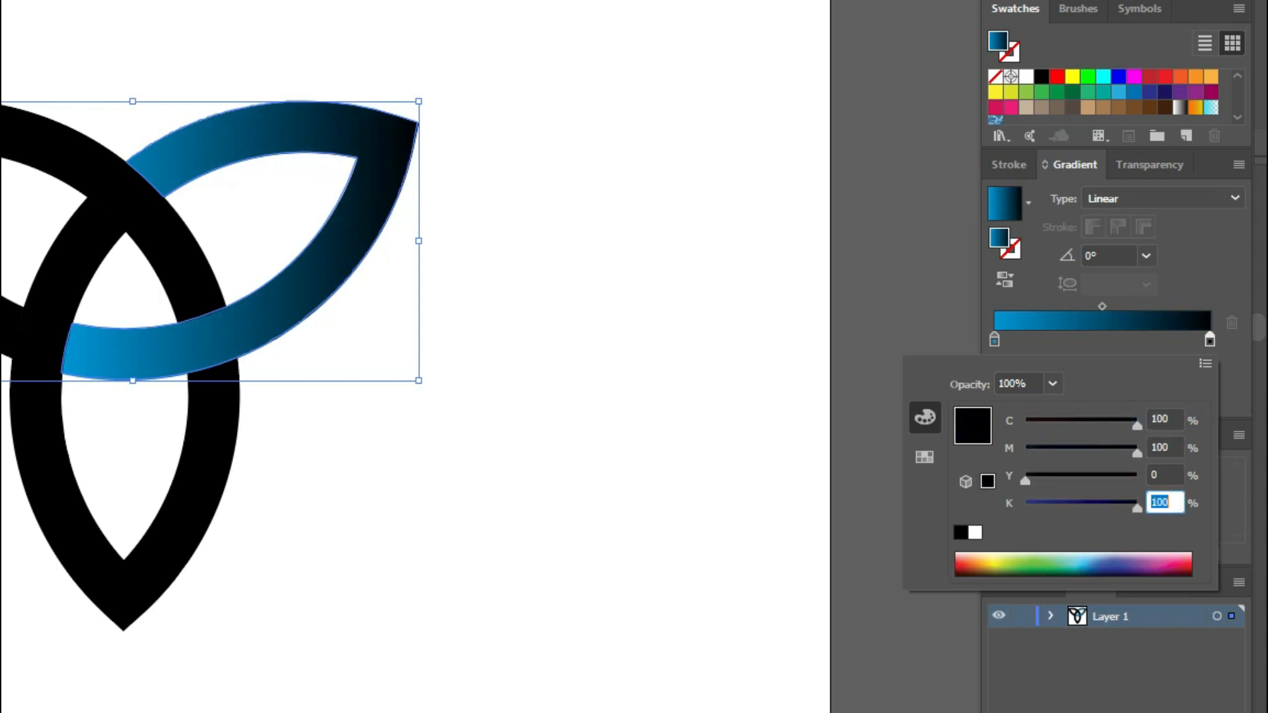
text(0)
key(Return)
click(834, 432)
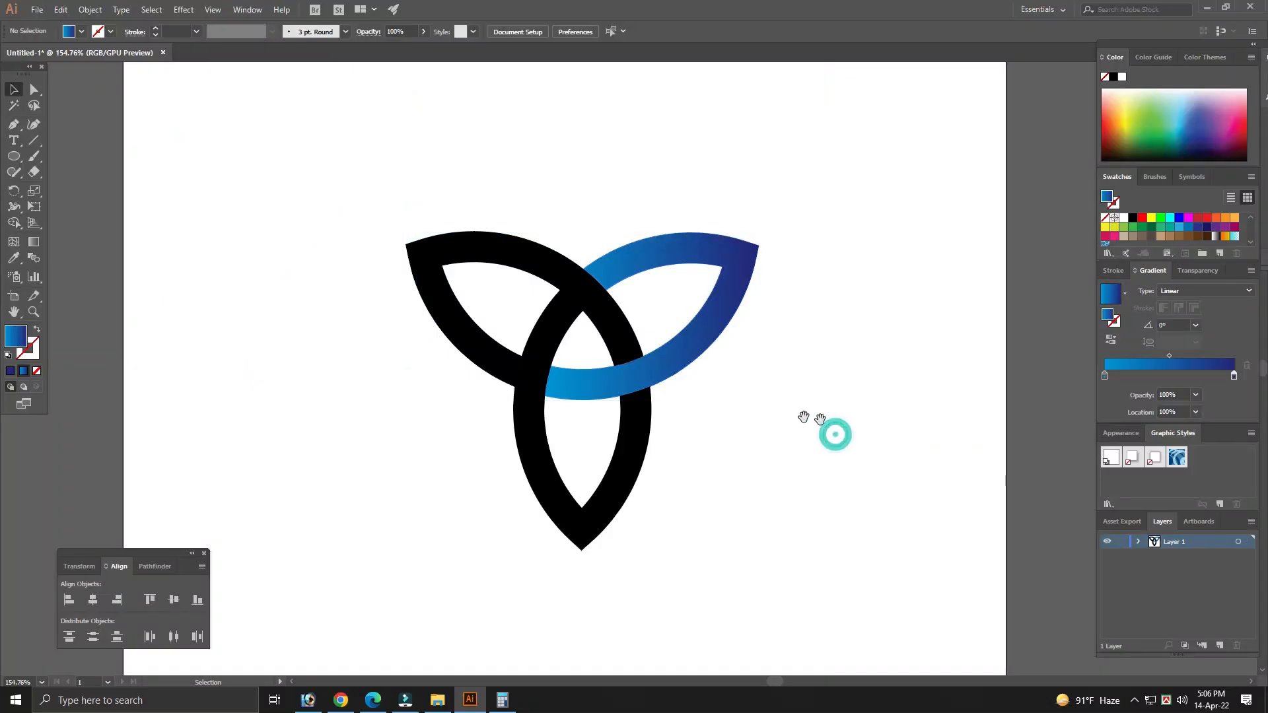
drag(786, 416, 800, 418)
click(800, 410)
click(647, 489)
click(819, 433)
click(739, 334)
click(836, 359)
drag(858, 383, 862, 367)
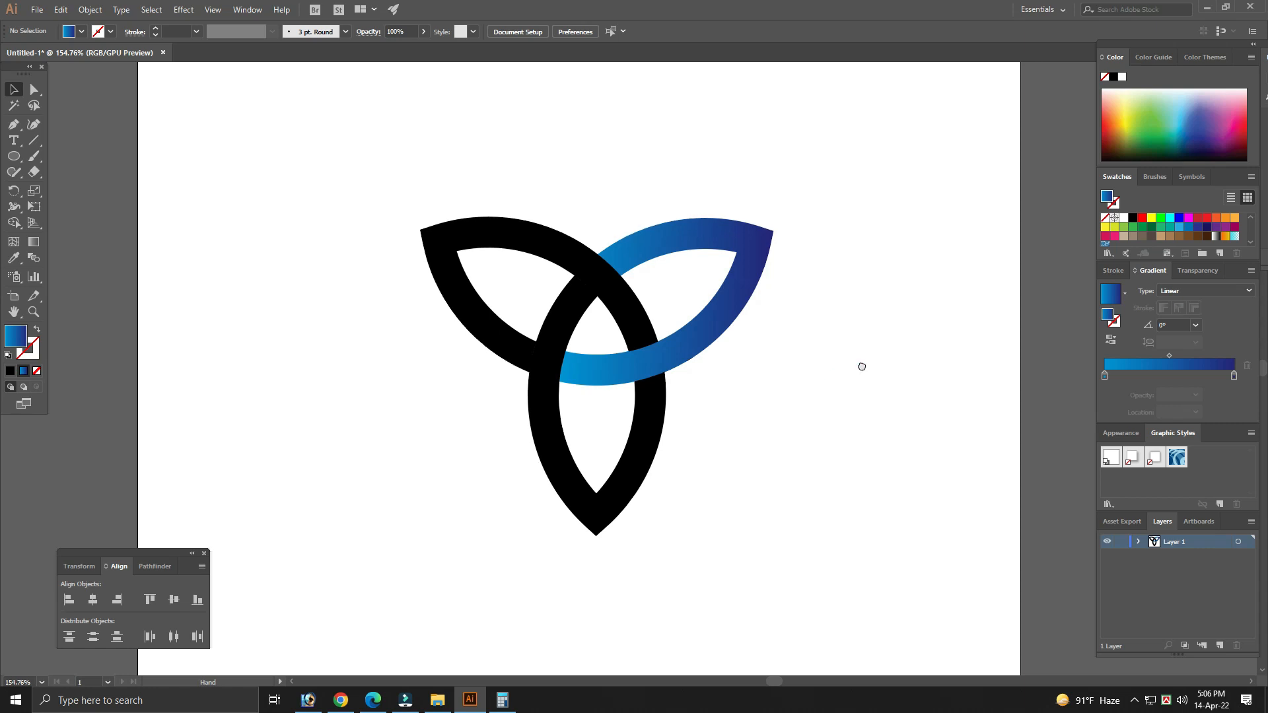
click(767, 373)
click(710, 320)
click(823, 331)
click(804, 405)
click(750, 445)
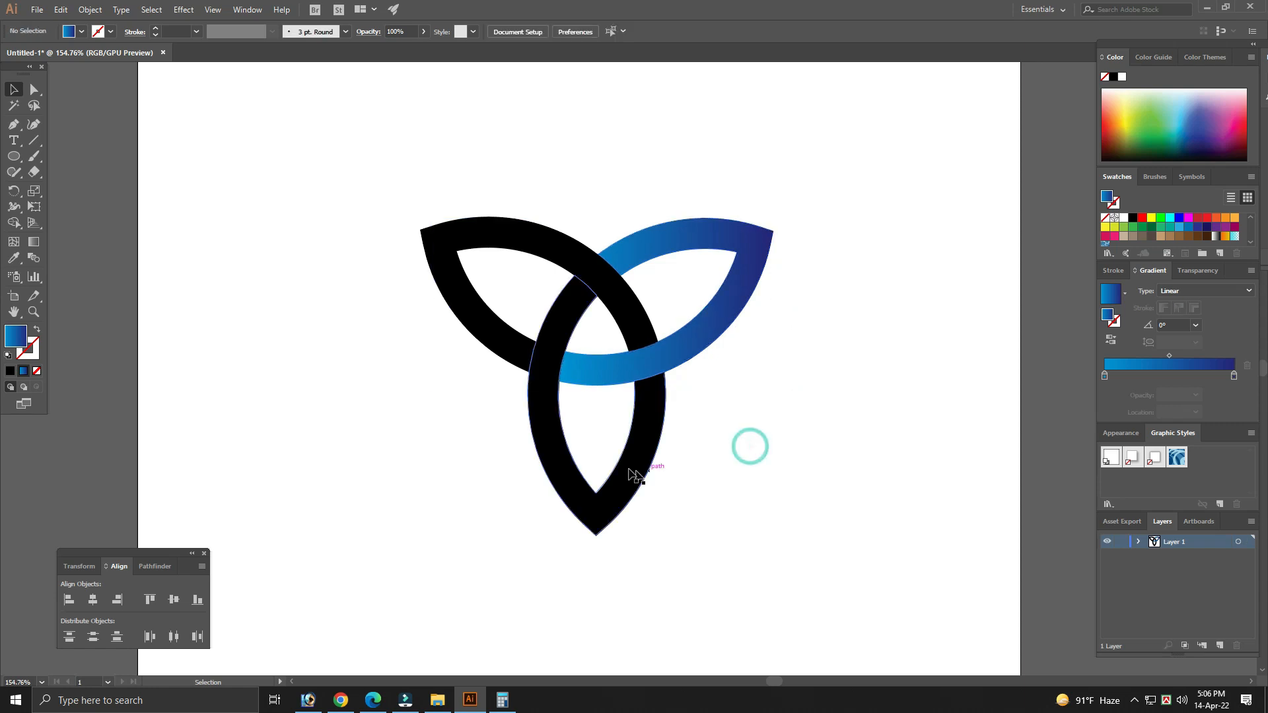
- Copy the upper-right leaf's blue gradient onto the upper-left and lower leaf bands with the Eyedropper
click(545, 436)
click(485, 438)
click(545, 434)
click(446, 416)
click(548, 429)
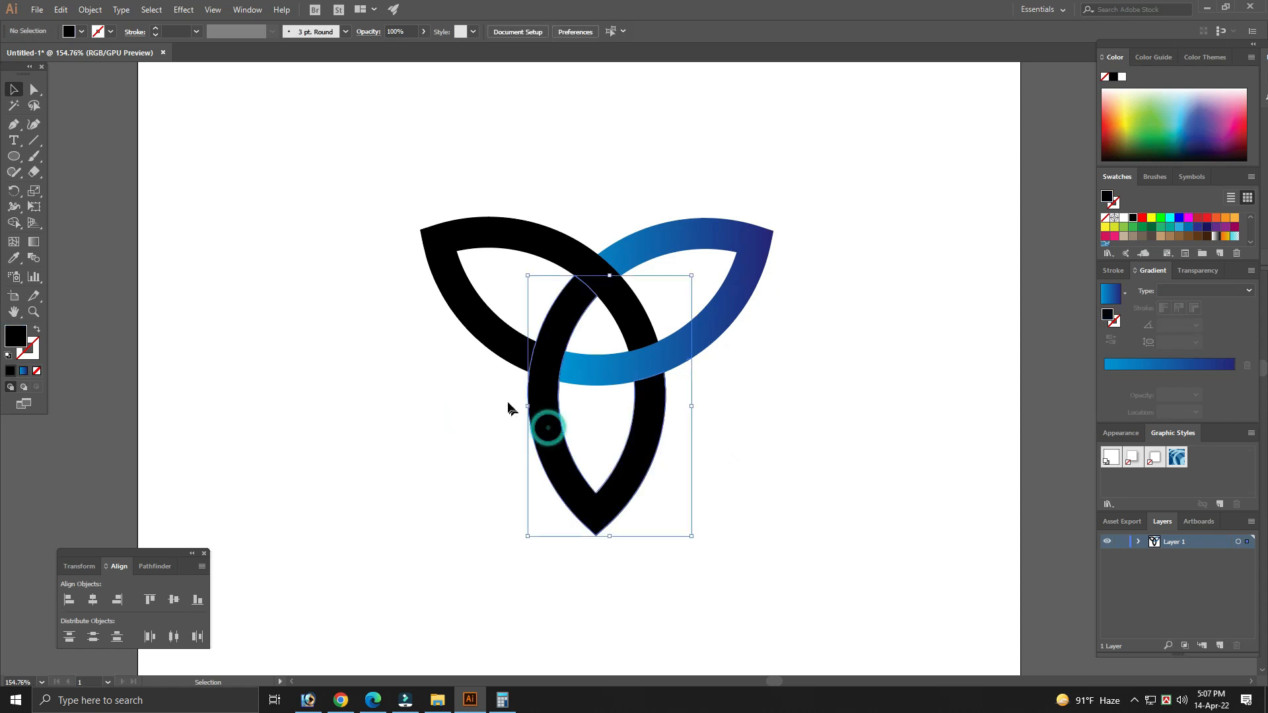
shift+click(467, 317)
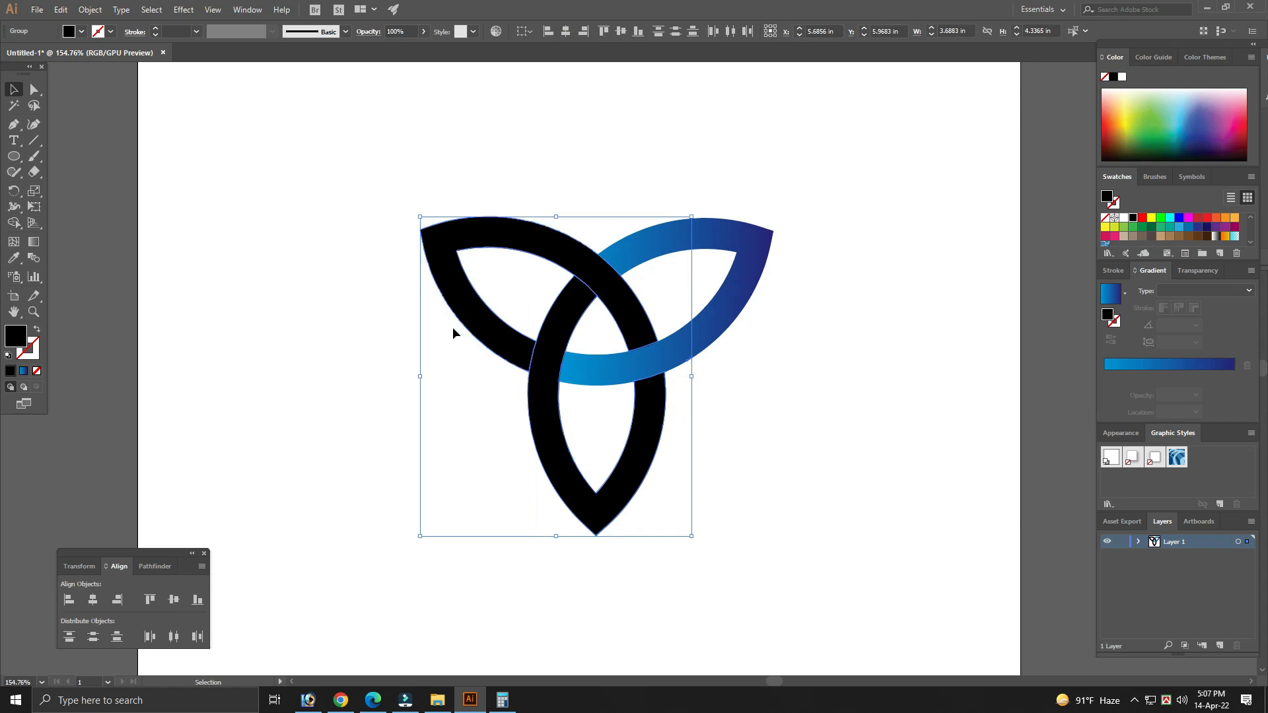
click(13, 258)
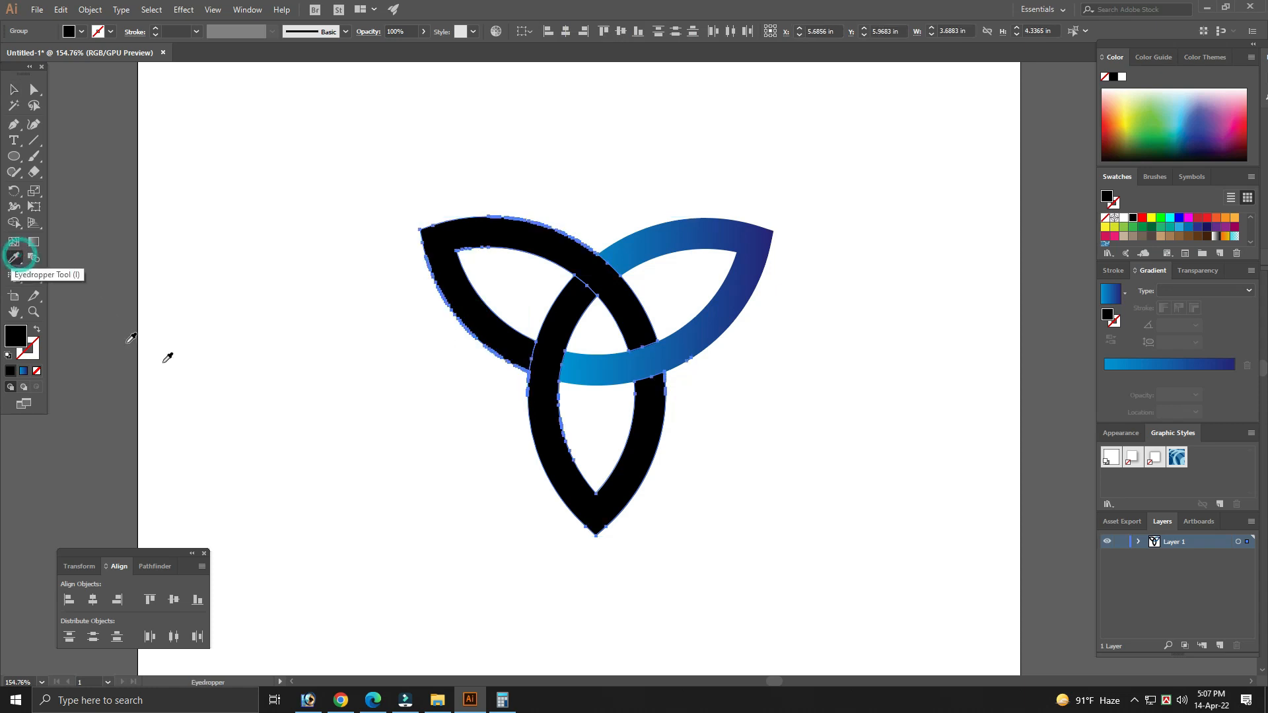
click(725, 301)
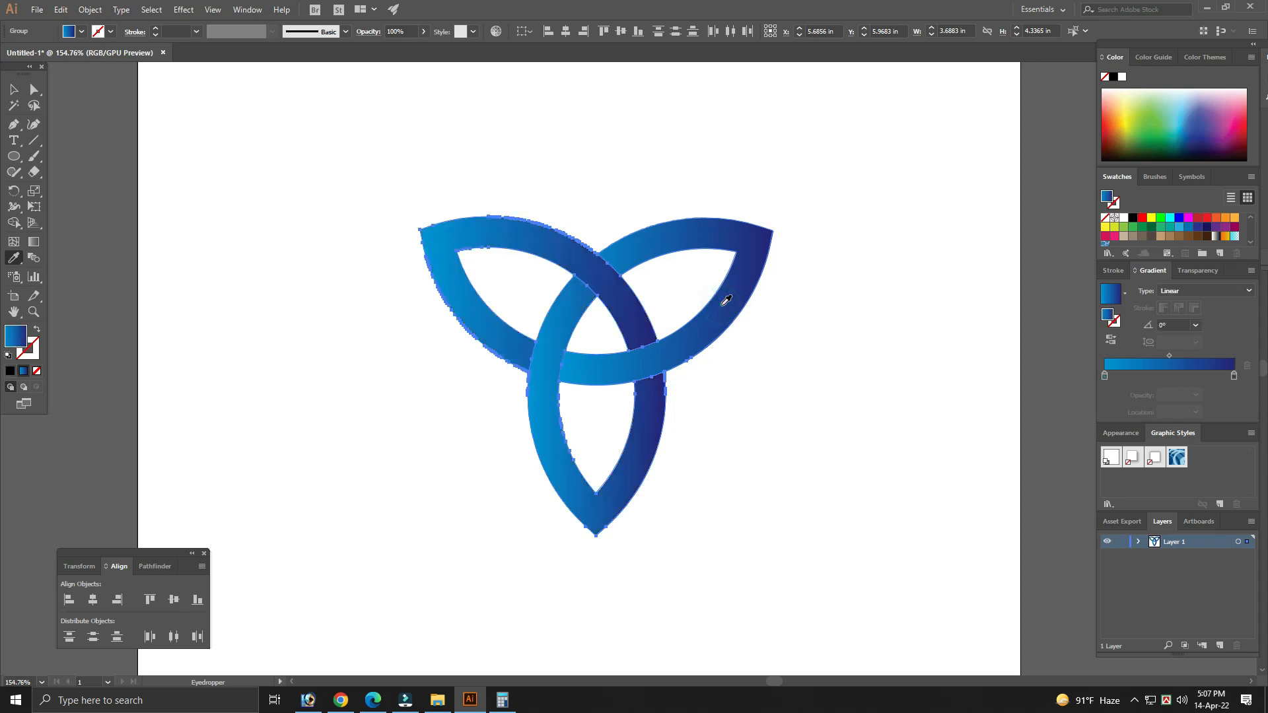
key(v)
click(803, 362)
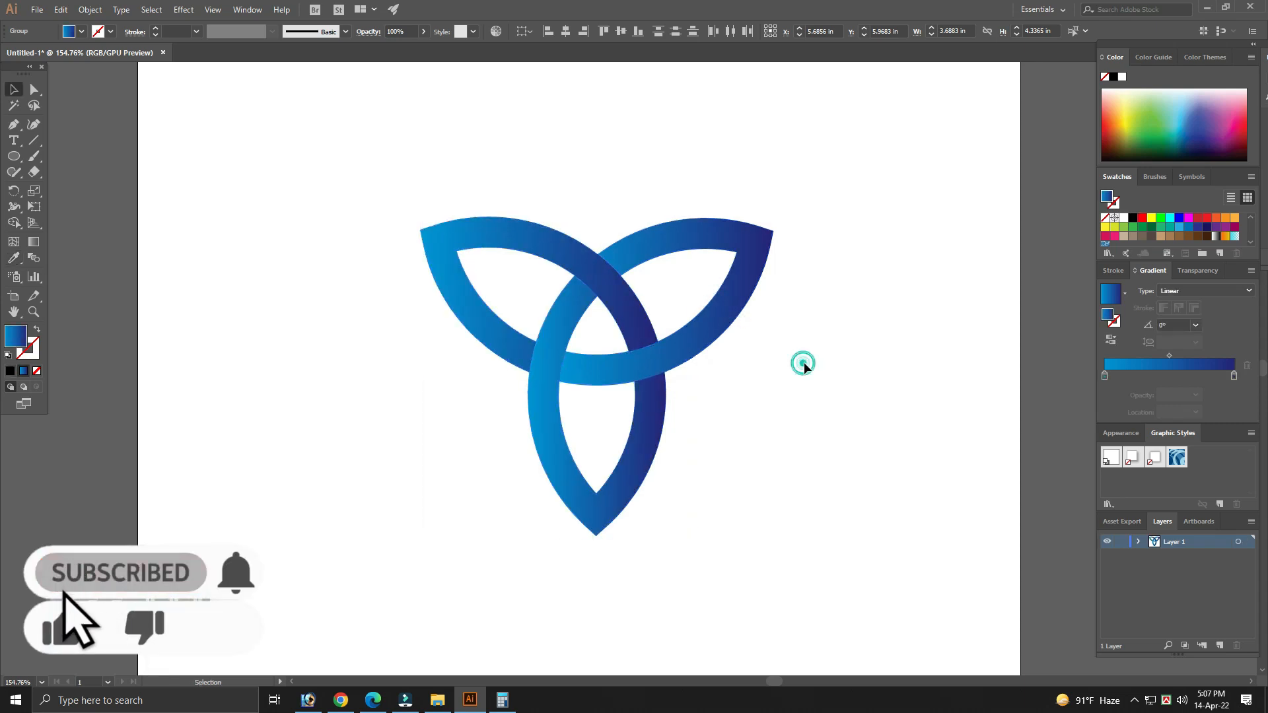
- Redirect the upper-left leaf's gradient with the Gradient tool to about -172°, running from its upper band to the dark outer tip
key(space)
drag(750, 401, 745, 386)
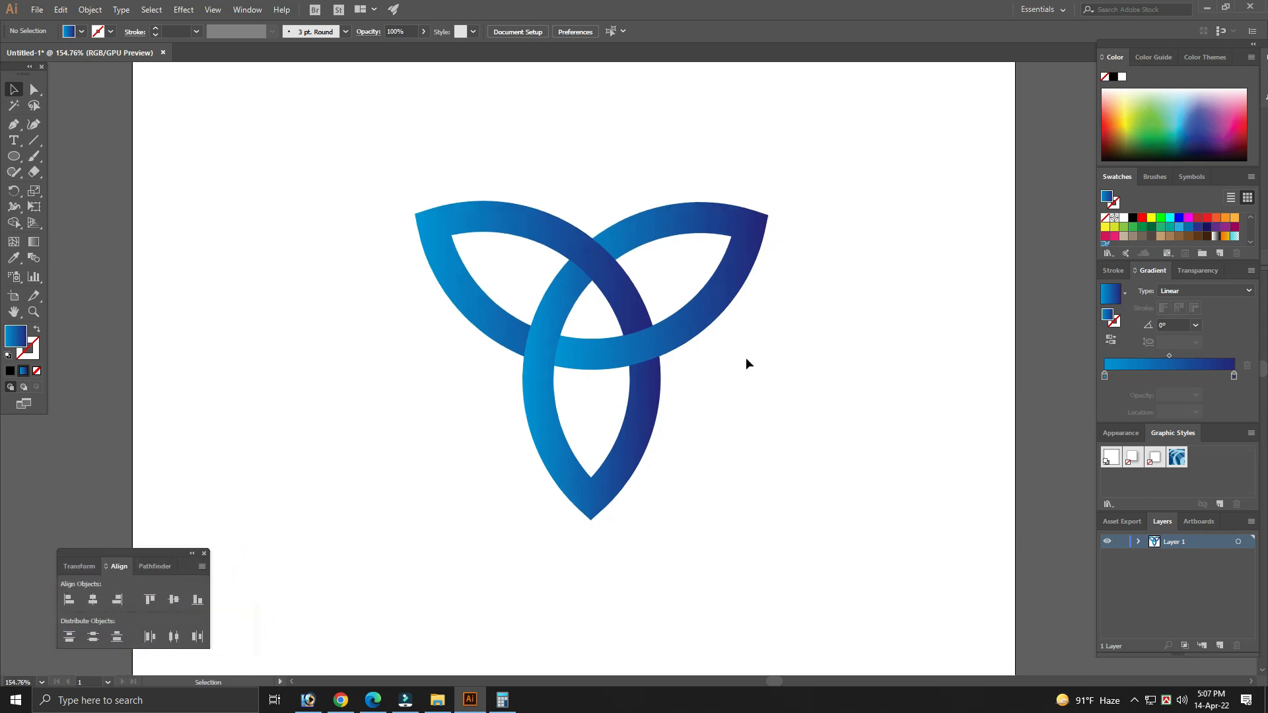
click(515, 217)
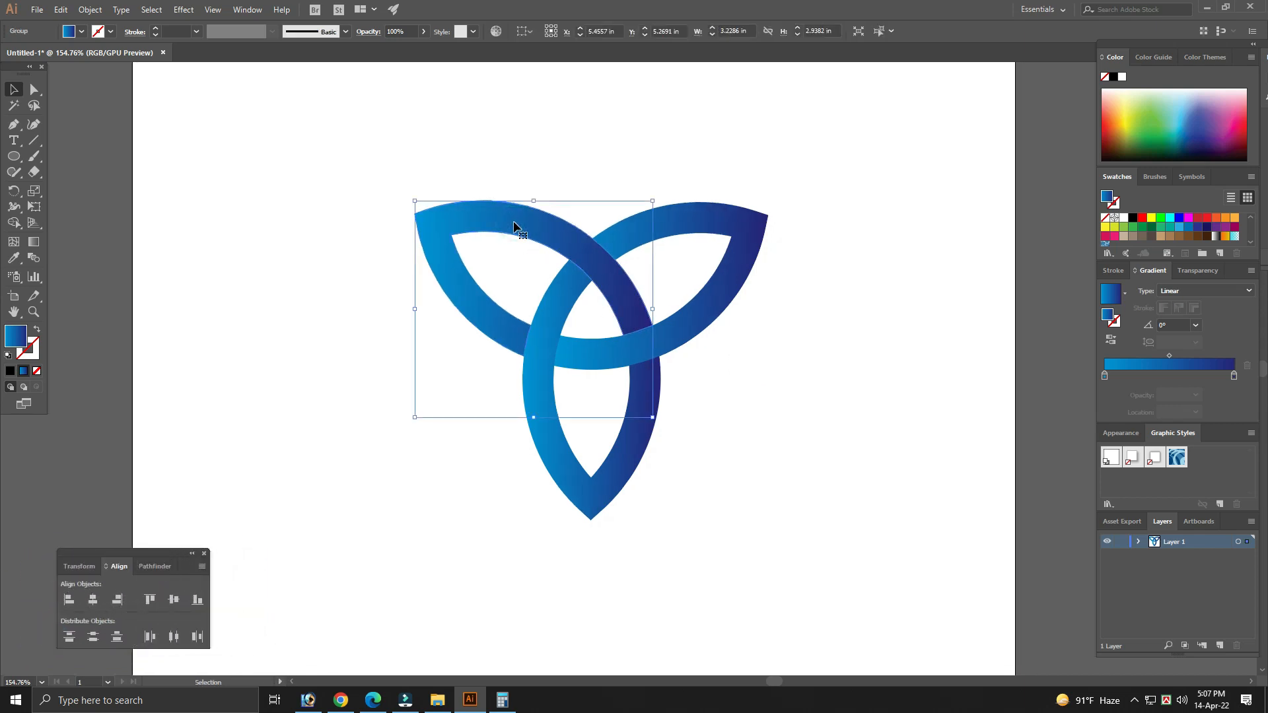
click(35, 242)
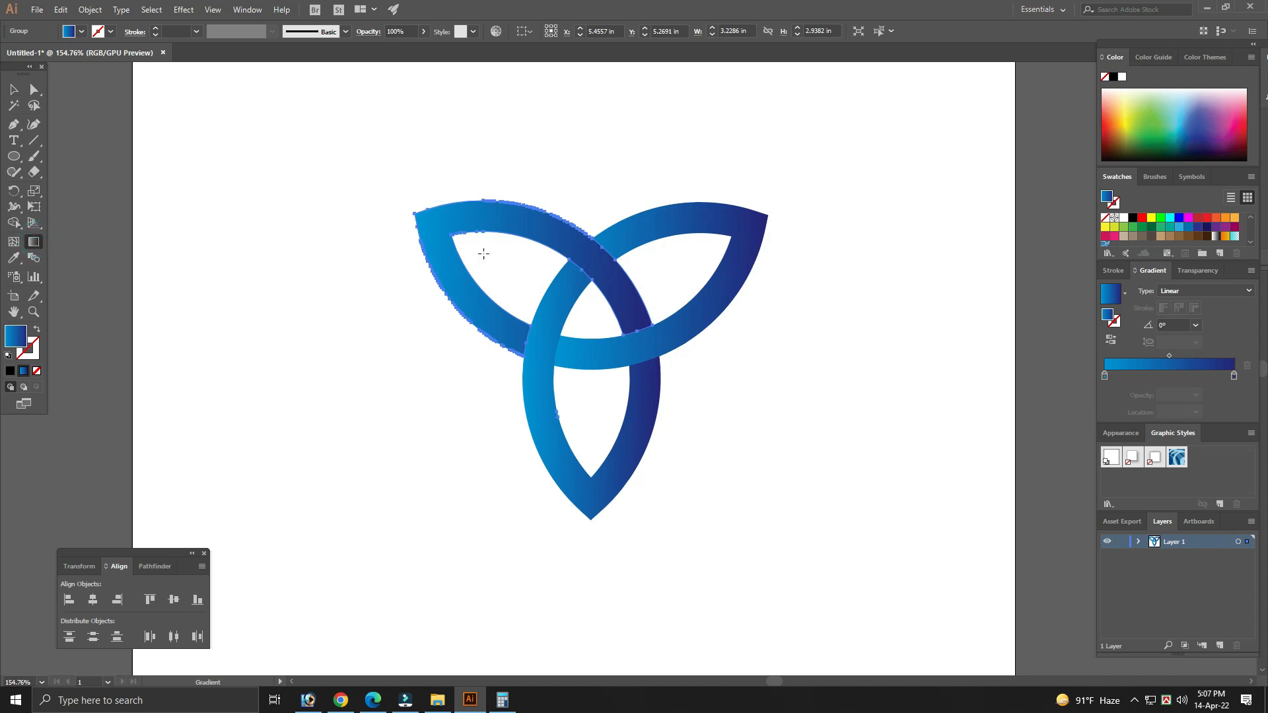
drag(530, 224, 435, 235)
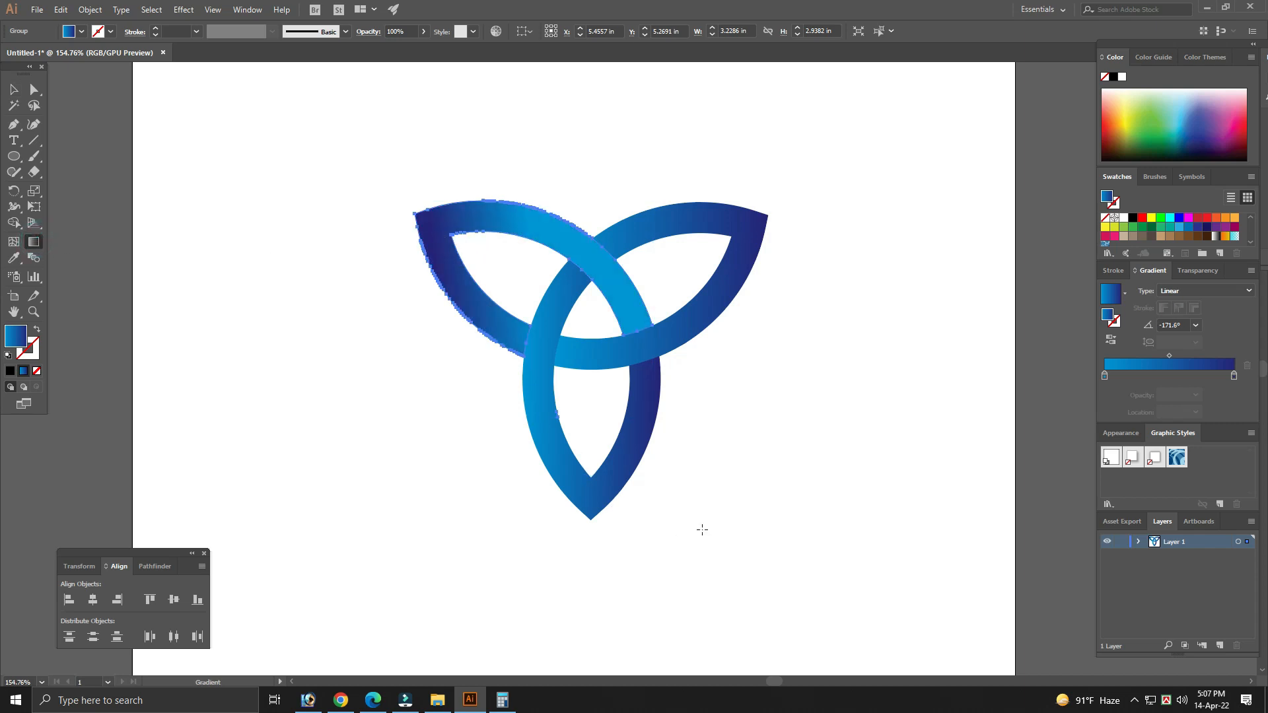
key(v)
click(798, 465)
drag(806, 480, 346, 201)
click(295, 188)
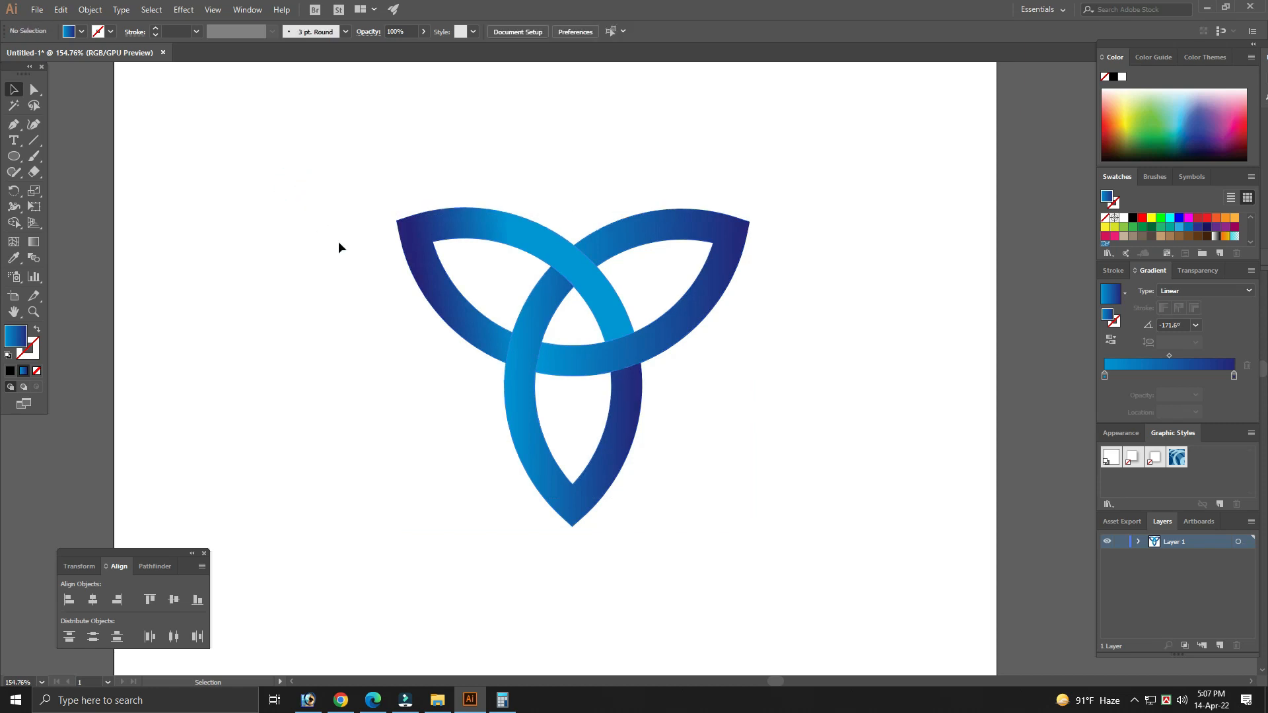
click(812, 340)
drag(797, 394, 804, 395)
drag(786, 446, 814, 450)
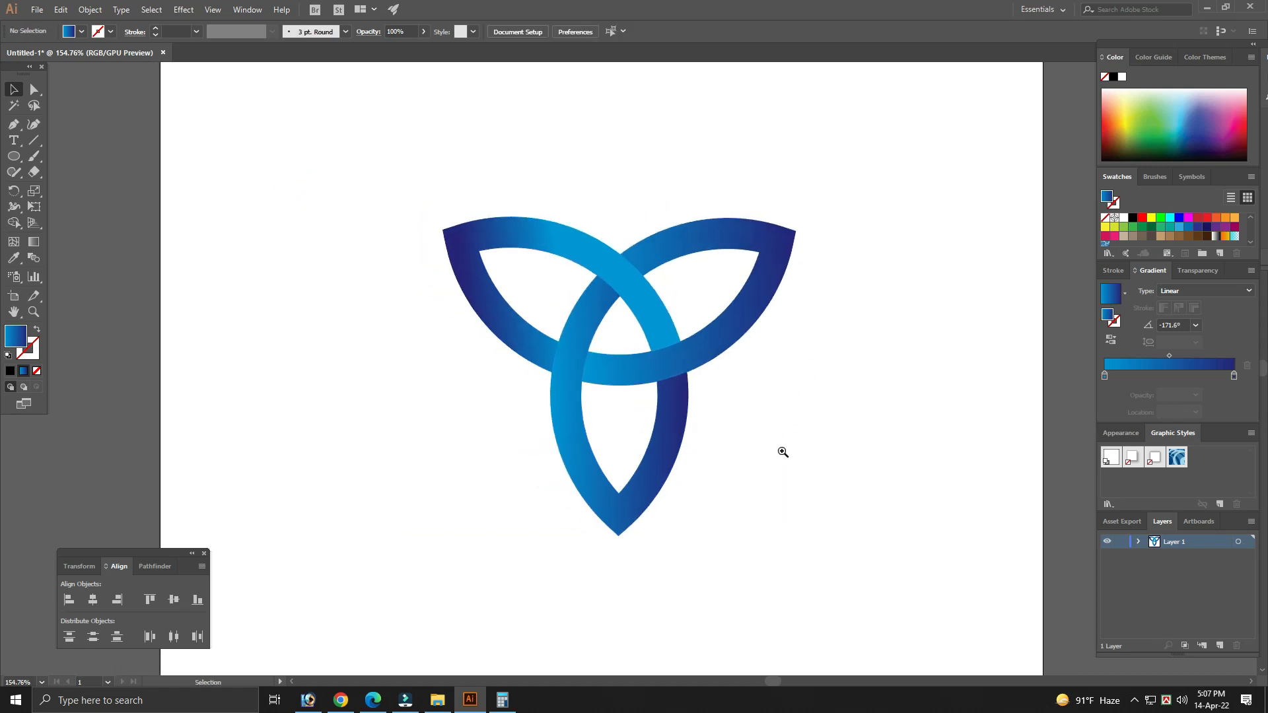
click(781, 447)
drag(804, 372, 840, 403)
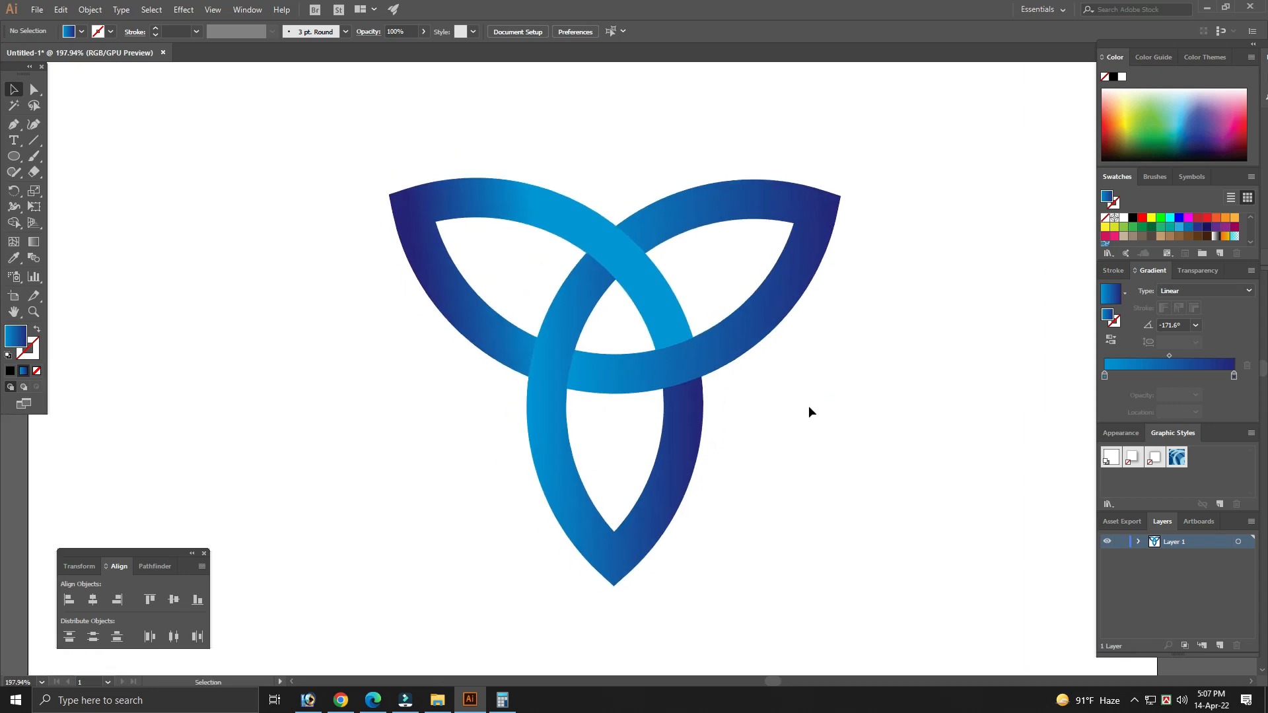